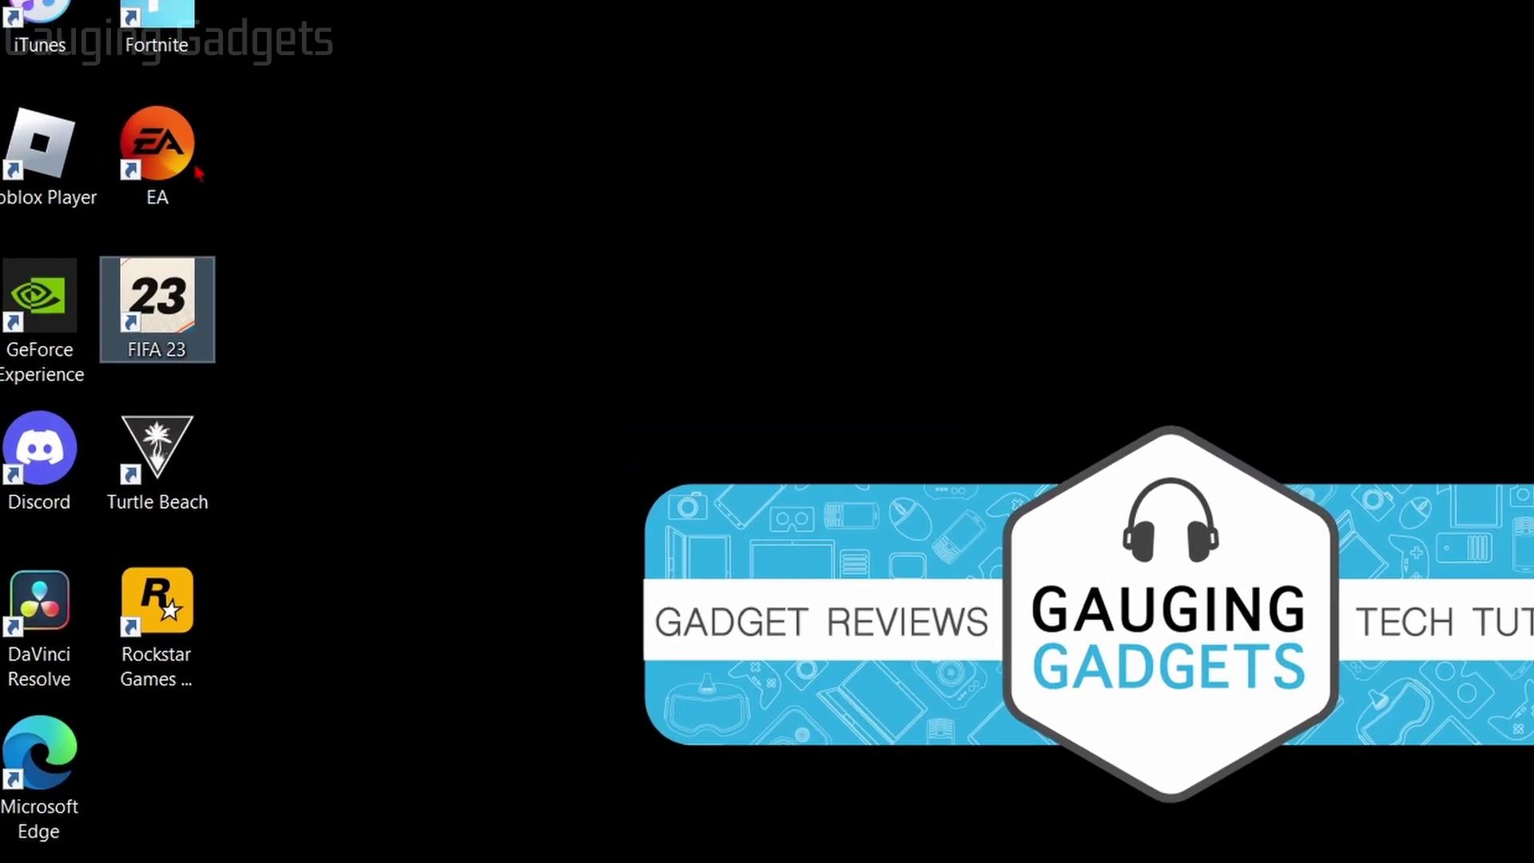
- Set the EA desktop shortcut to always run as administrator
right_click(153, 139)
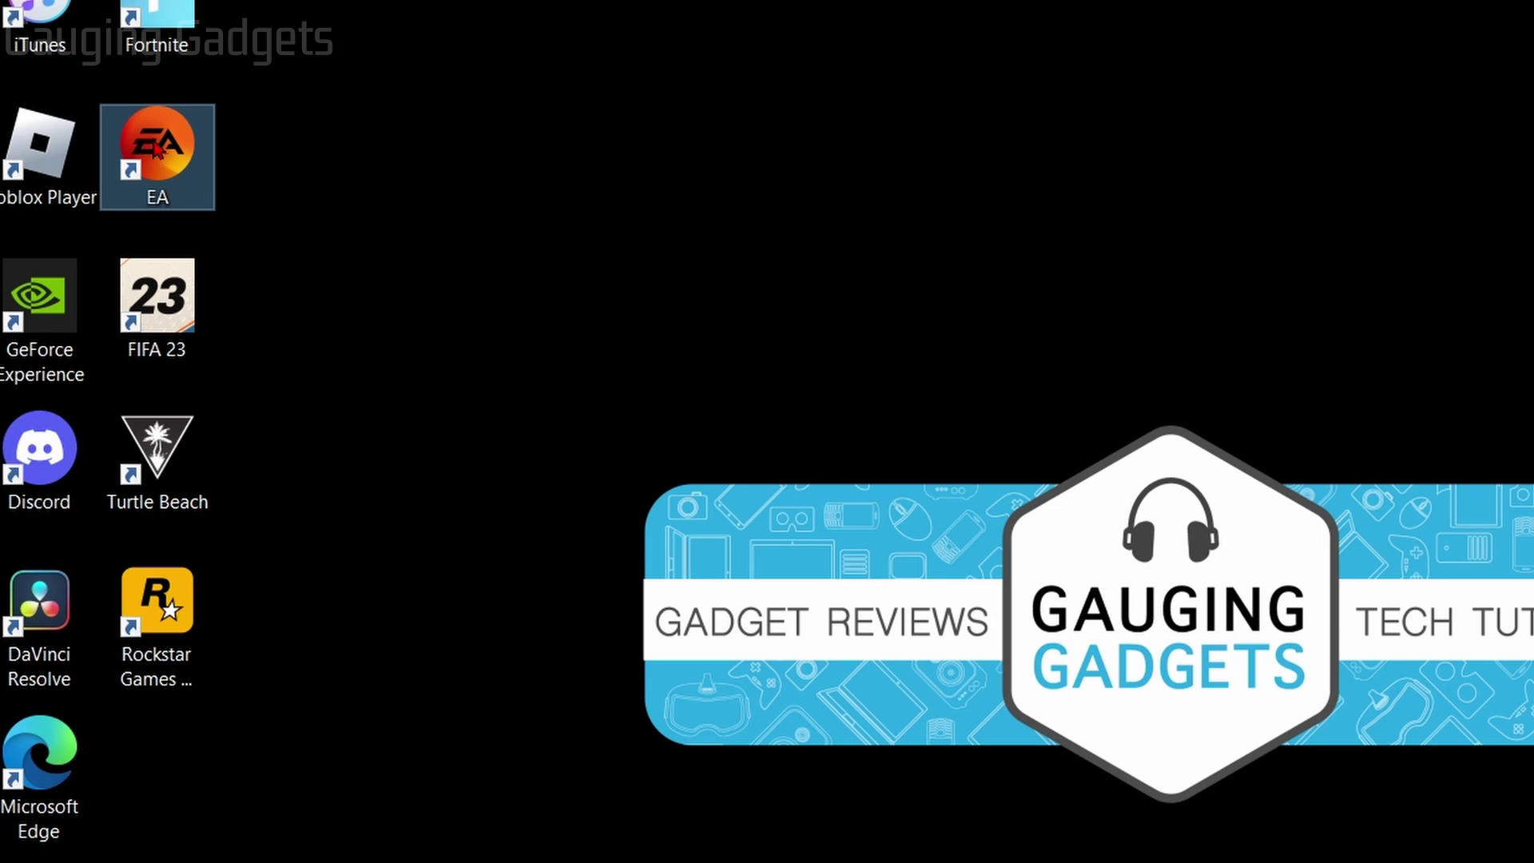
left_click(264, 773)
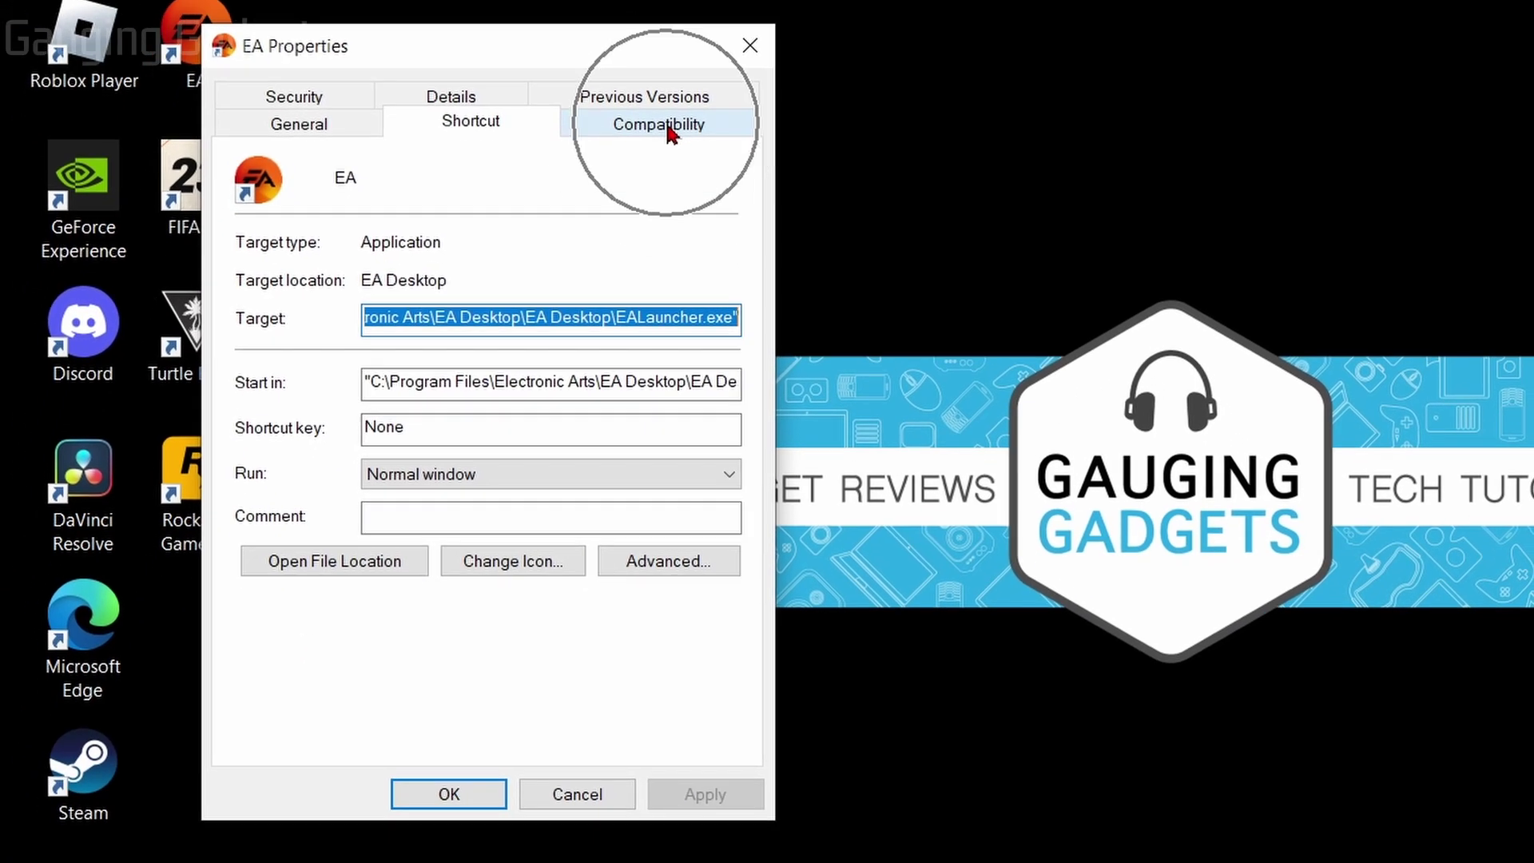
left_click(639, 244)
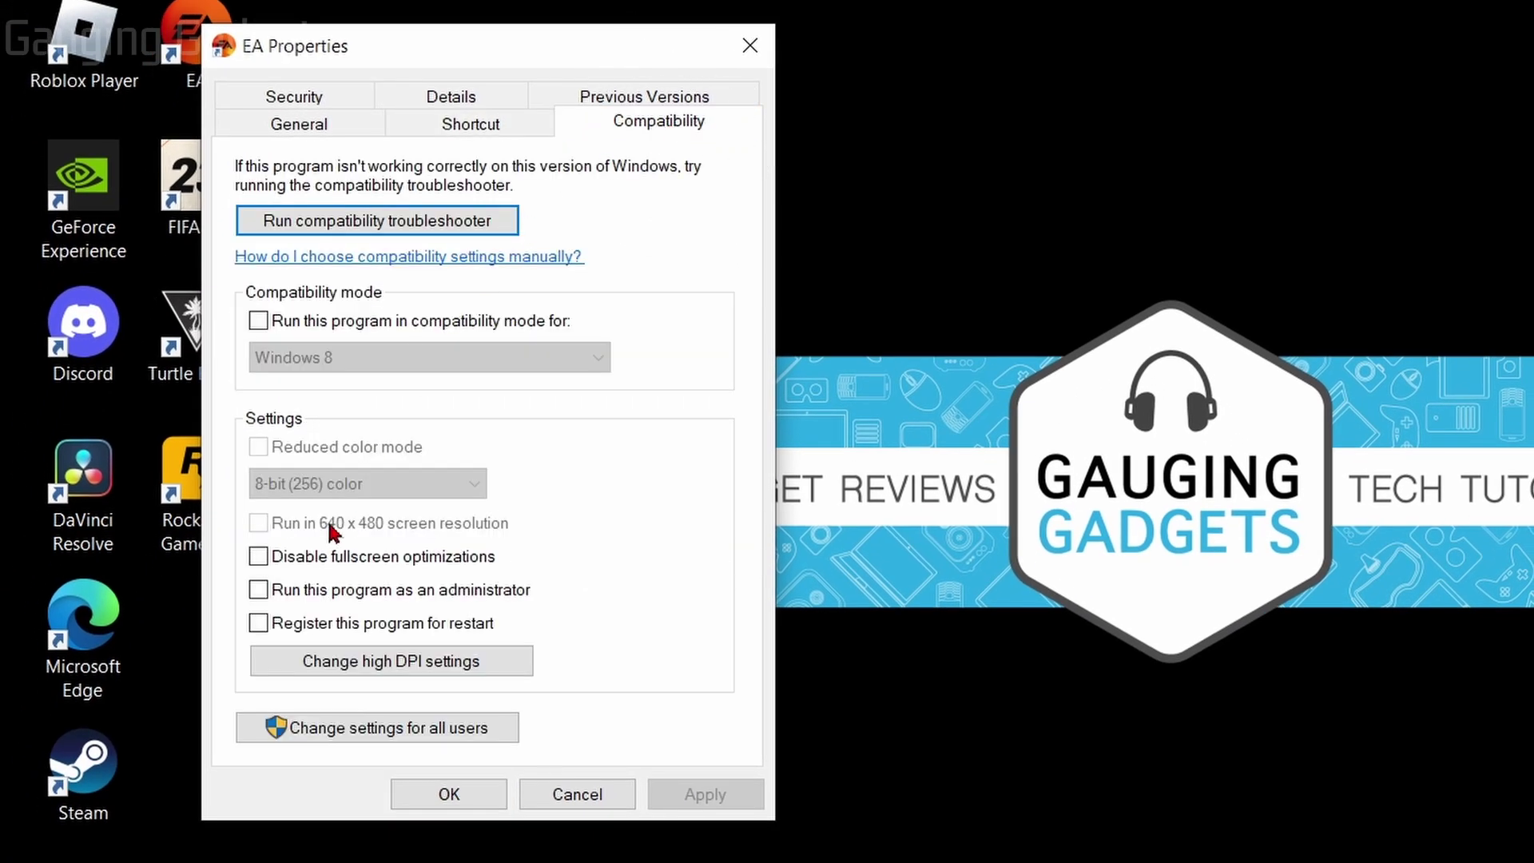
left_click(258, 591)
left_click(448, 795)
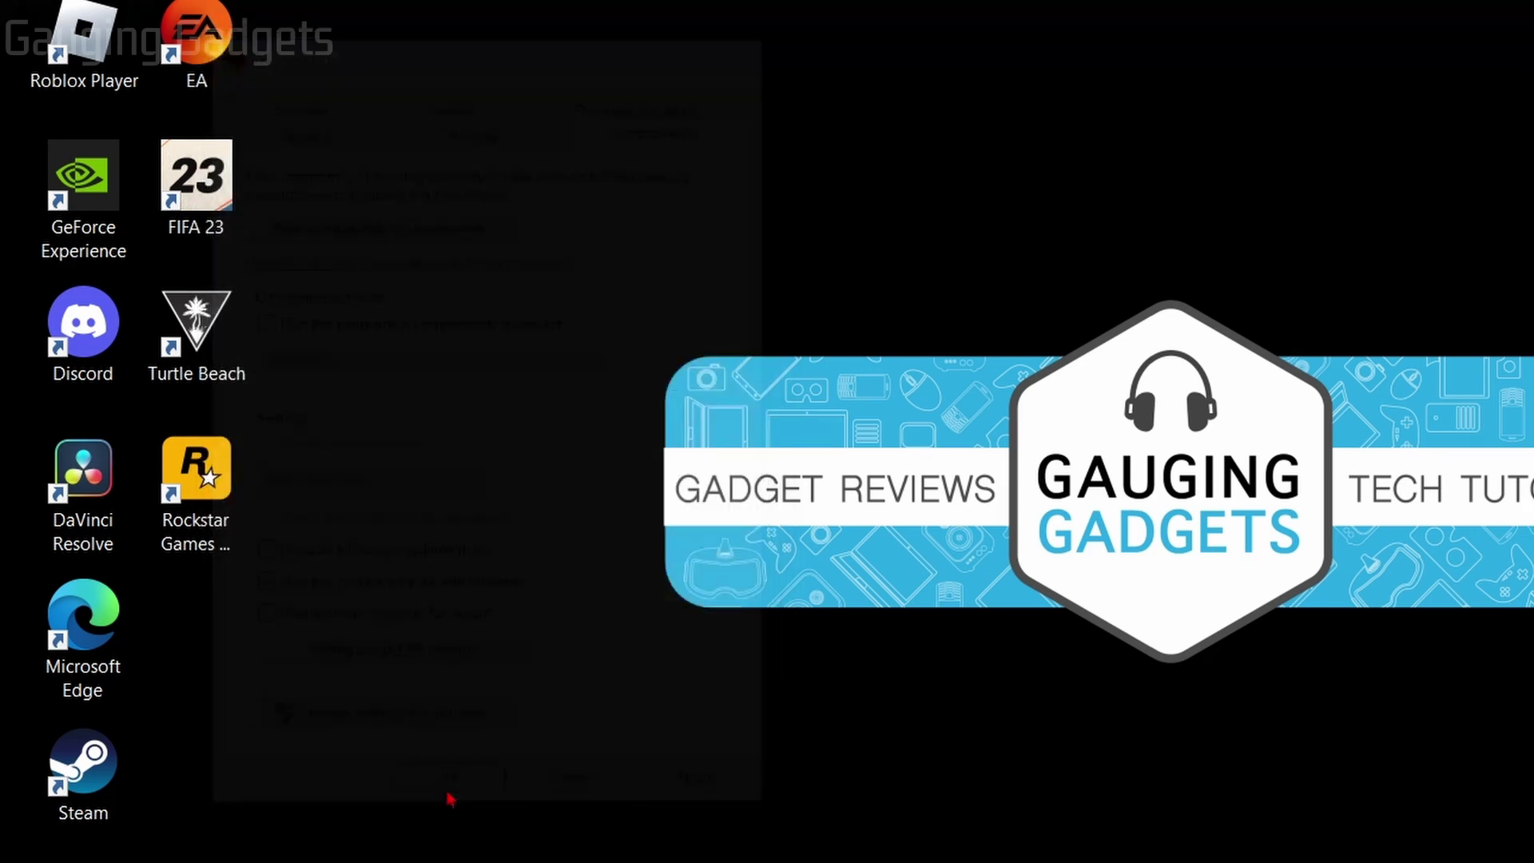
- Set the FIFA 23 shortcut to run as administrator and re-enable fullscreen optimizations
right_click(199, 186)
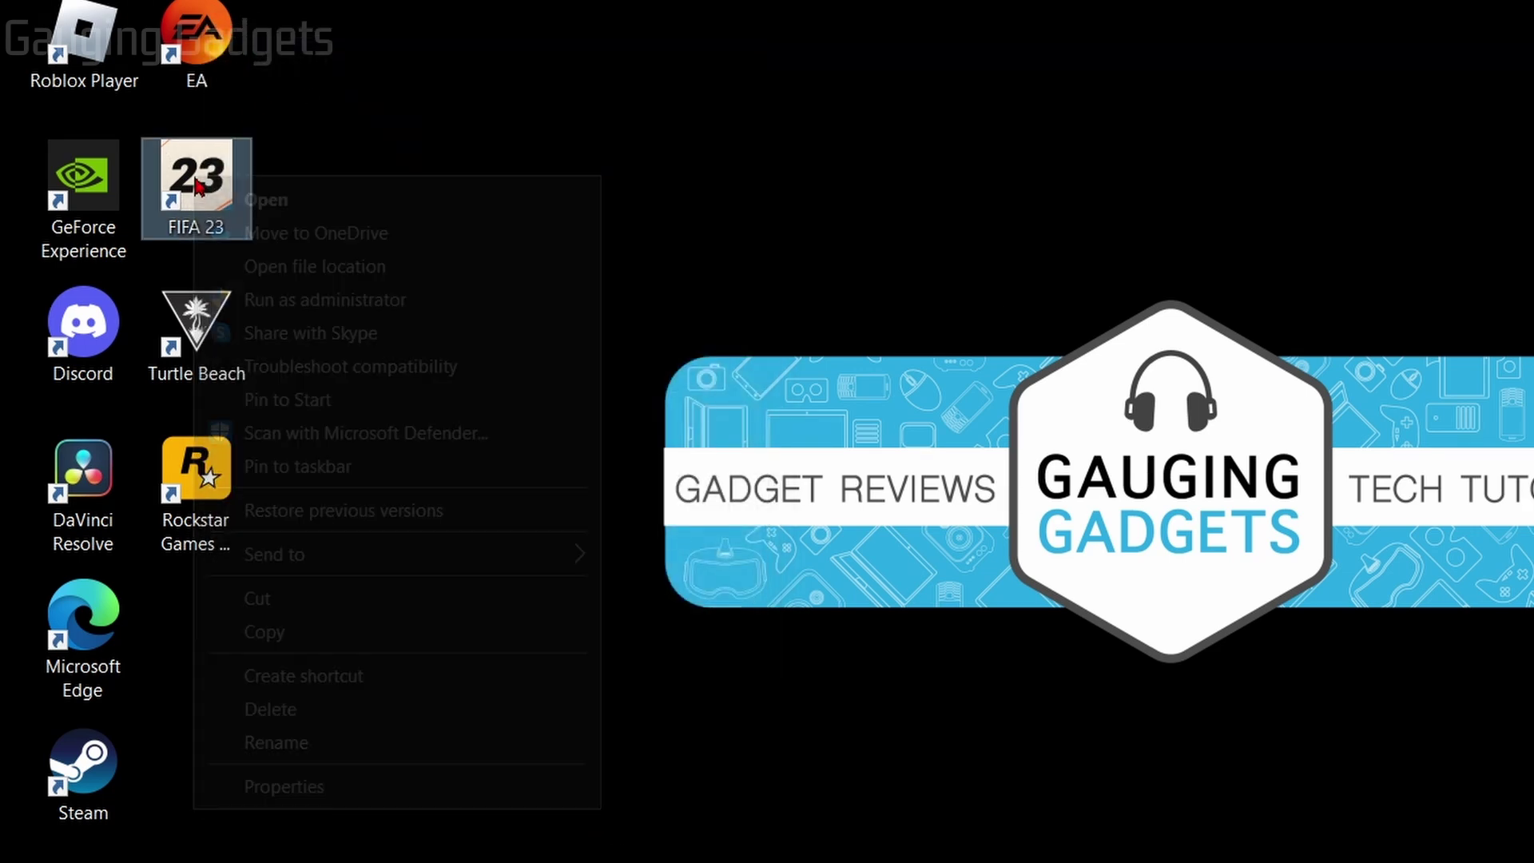
left_click(315, 787)
left_click(648, 286)
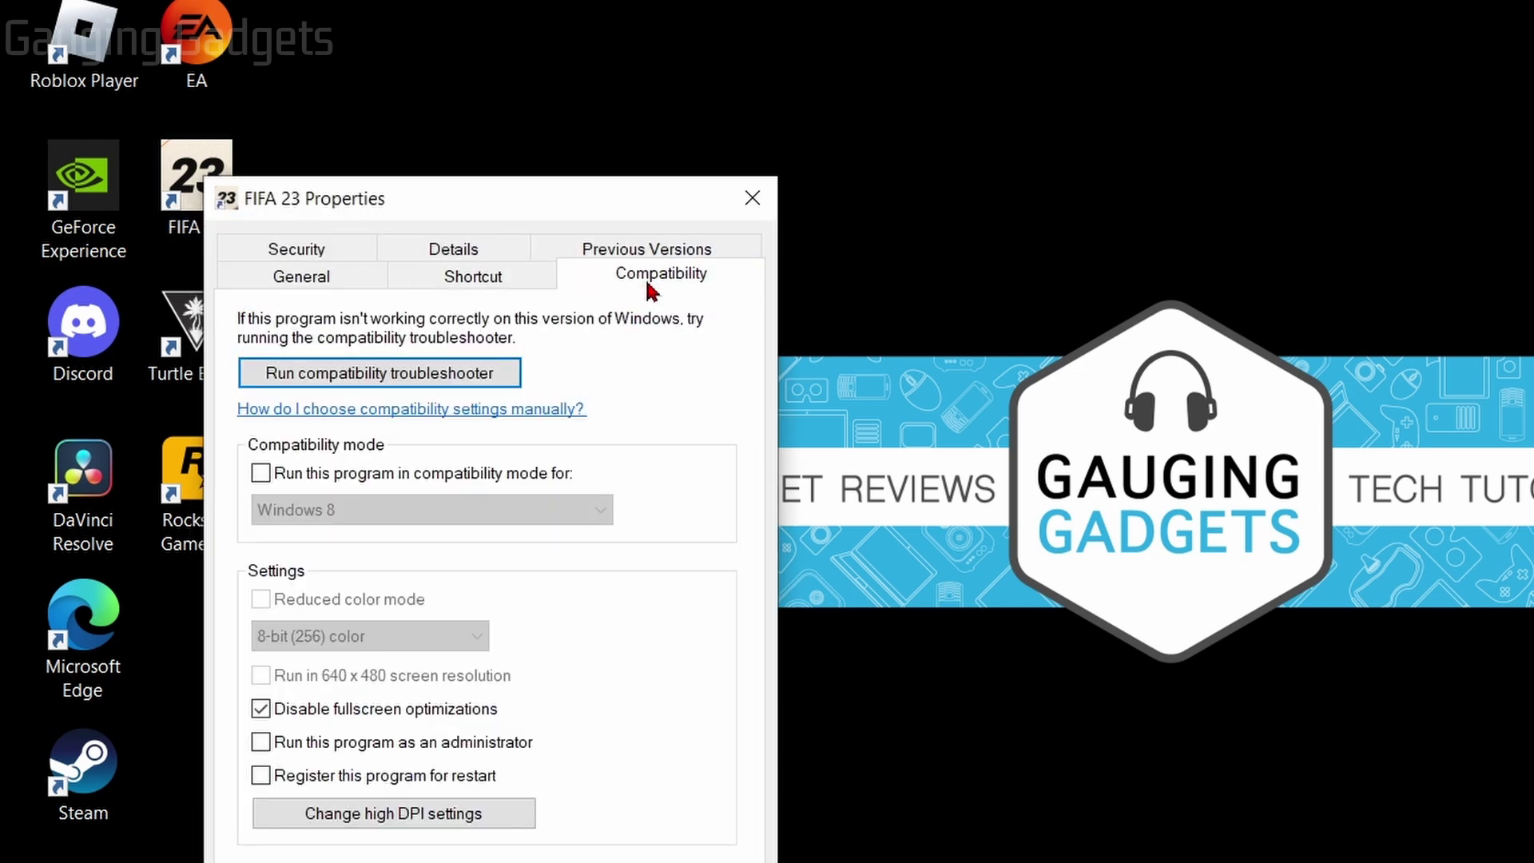
left_click(260, 709)
left_click(260, 742)
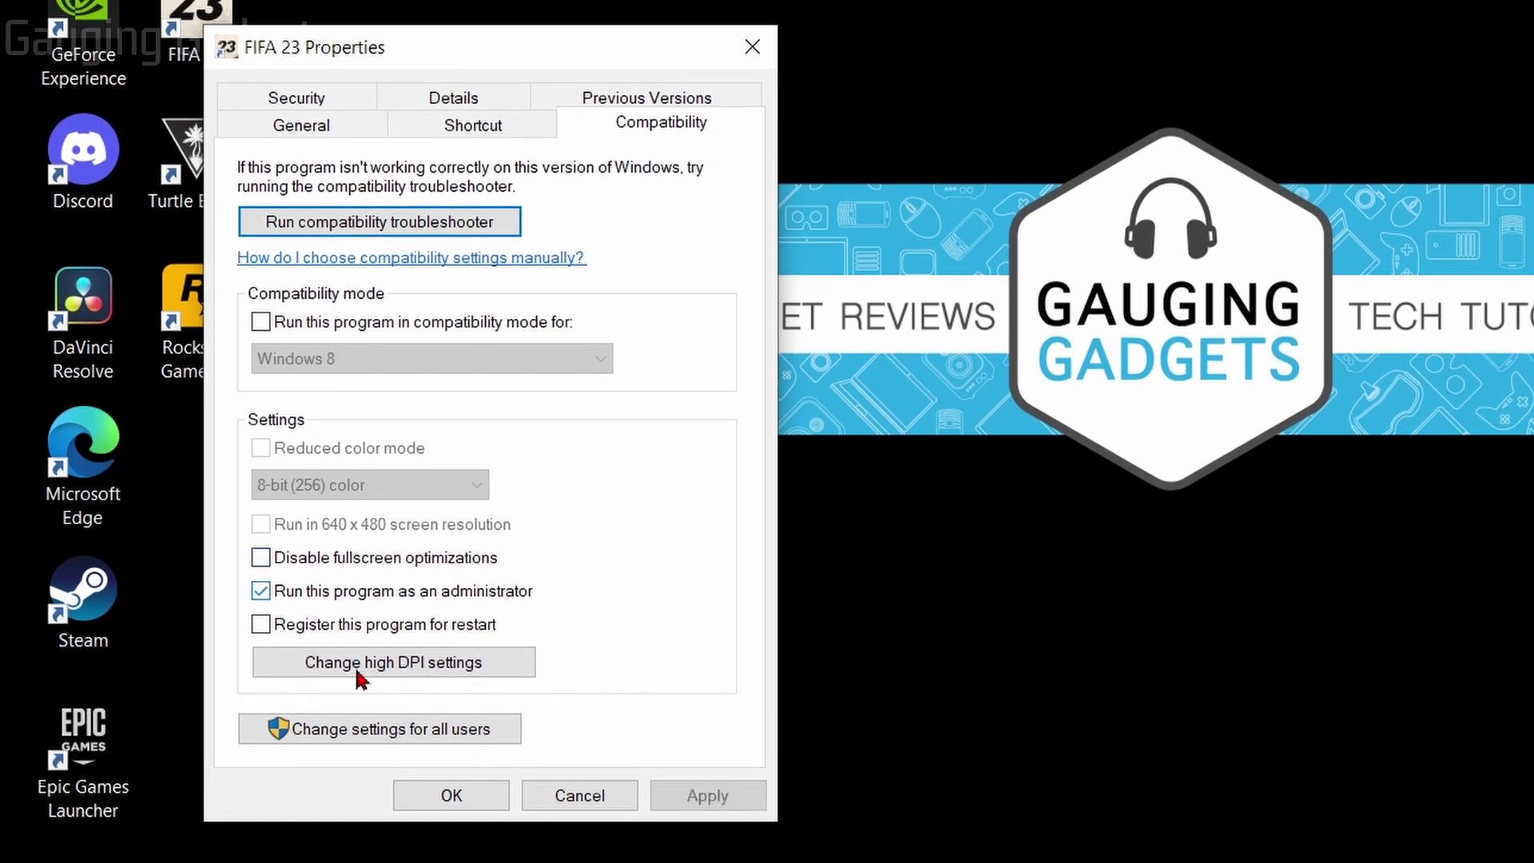
left_click(450, 795)
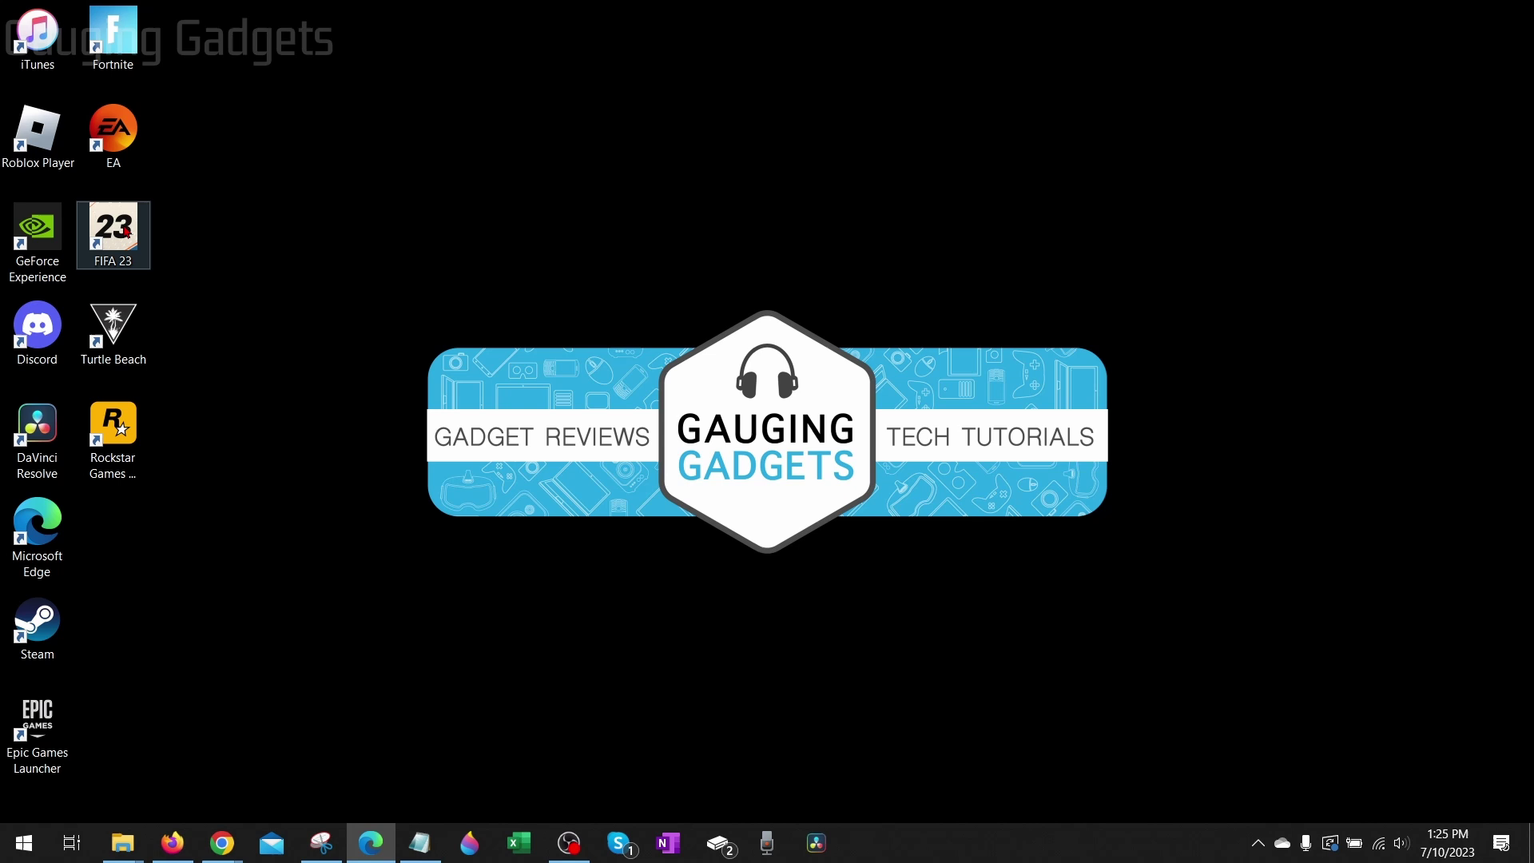
- Browse in File Explorer to the FIFA 23 install folder under EA Games
left_click(431, 326)
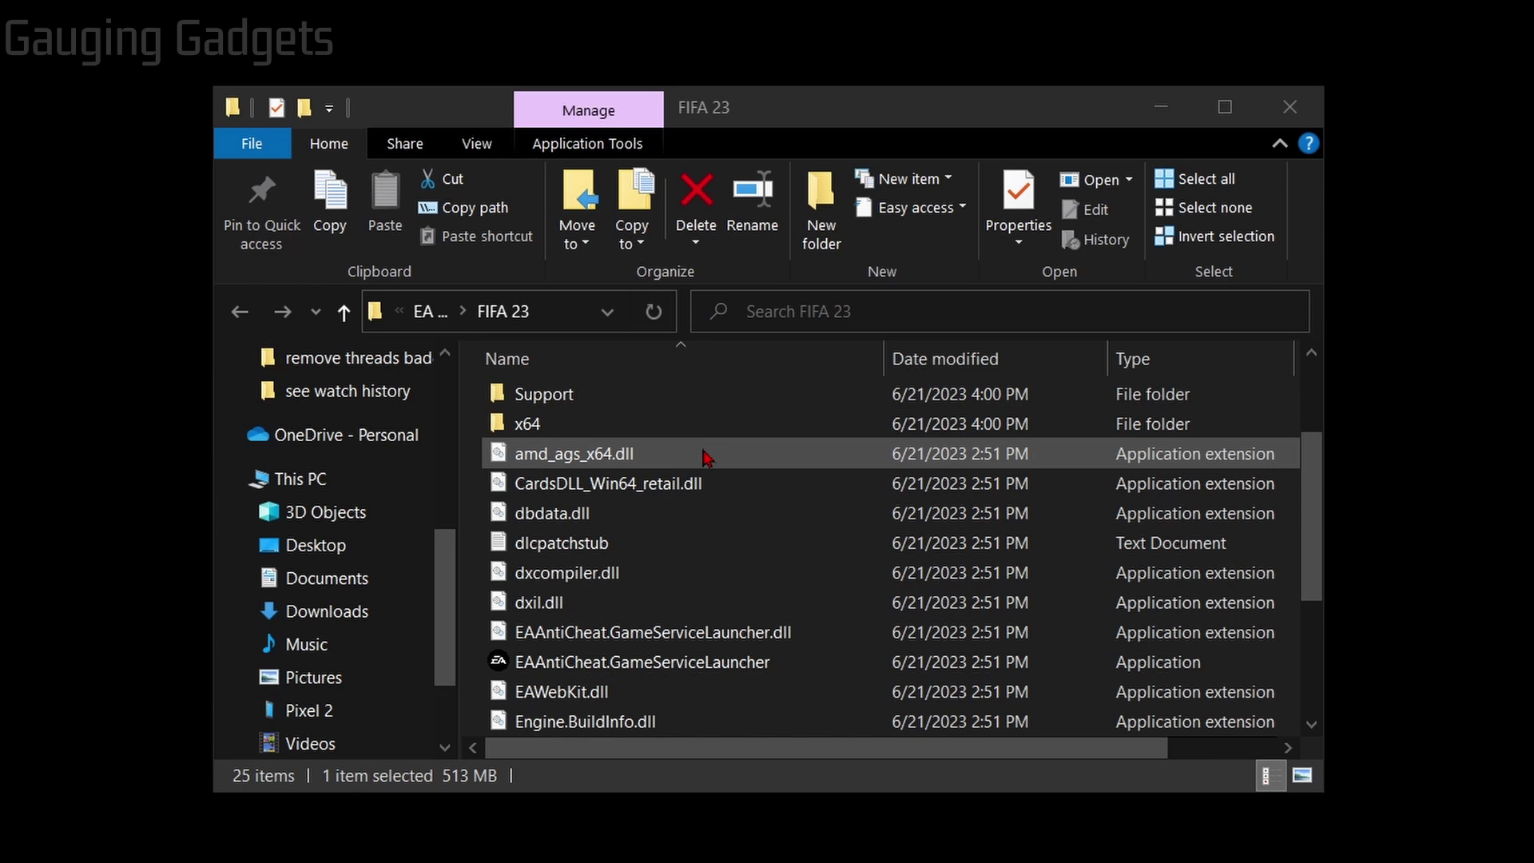
scroll(706, 466, "up", 1)
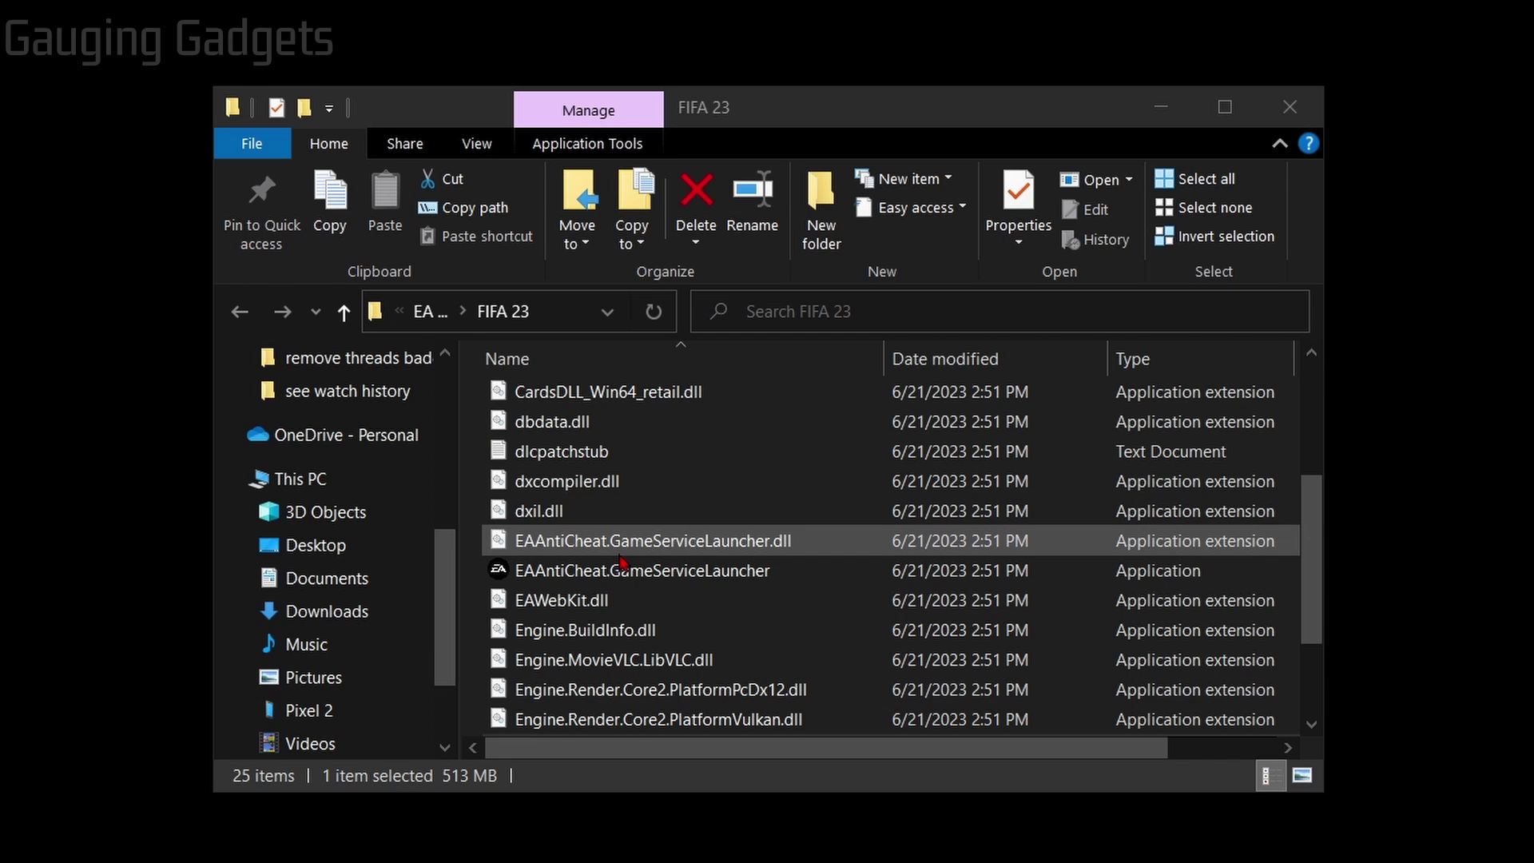
- Open the Electronic Arts signing certificate of EAAntiCheat.GameServiceLauncher.dll
left_click(595, 547)
right_click(595, 547)
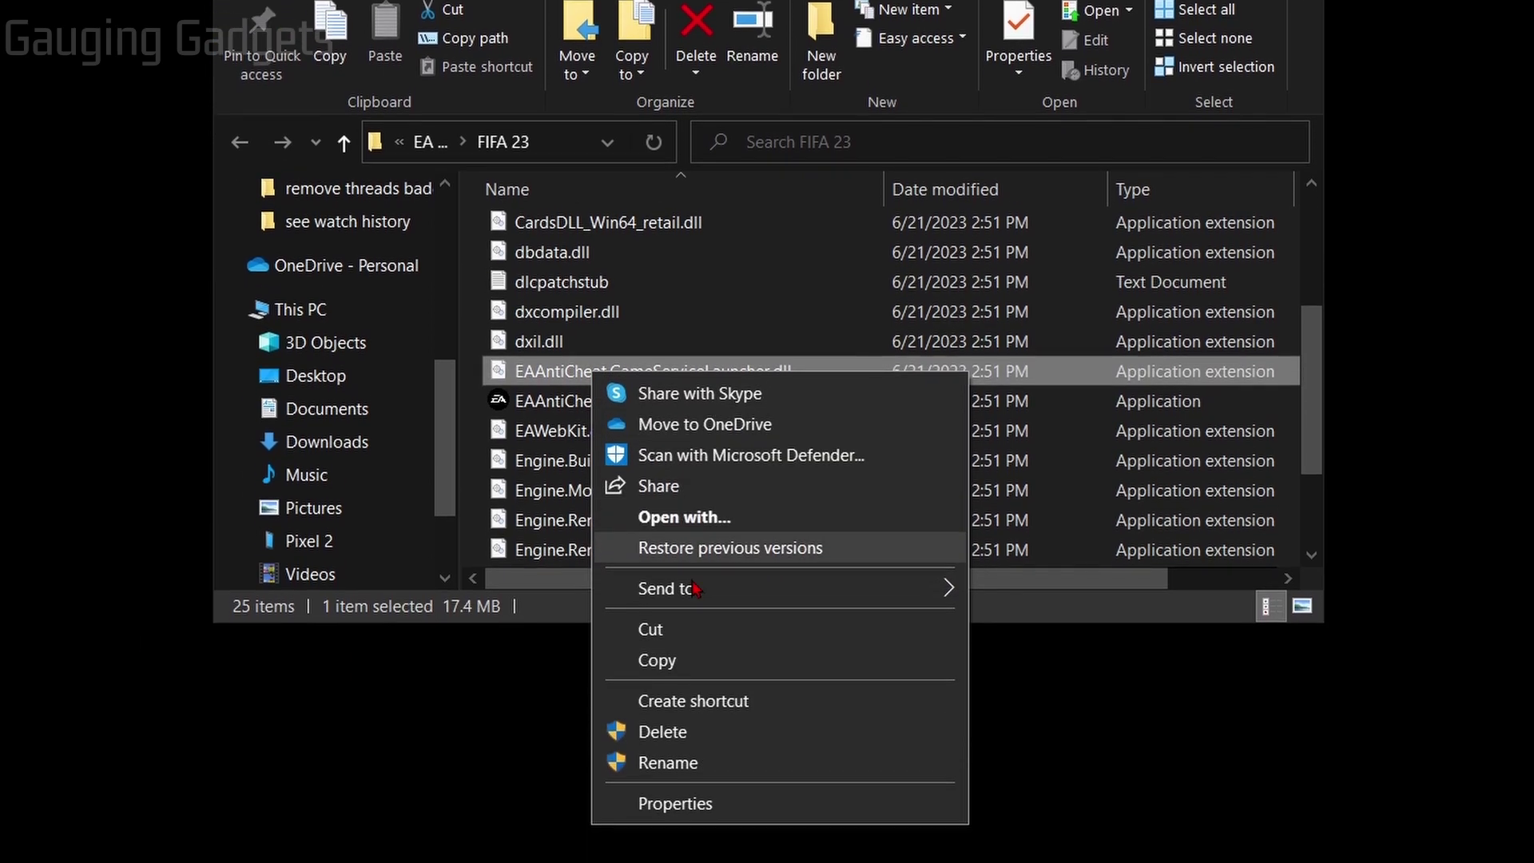
left_click(683, 786)
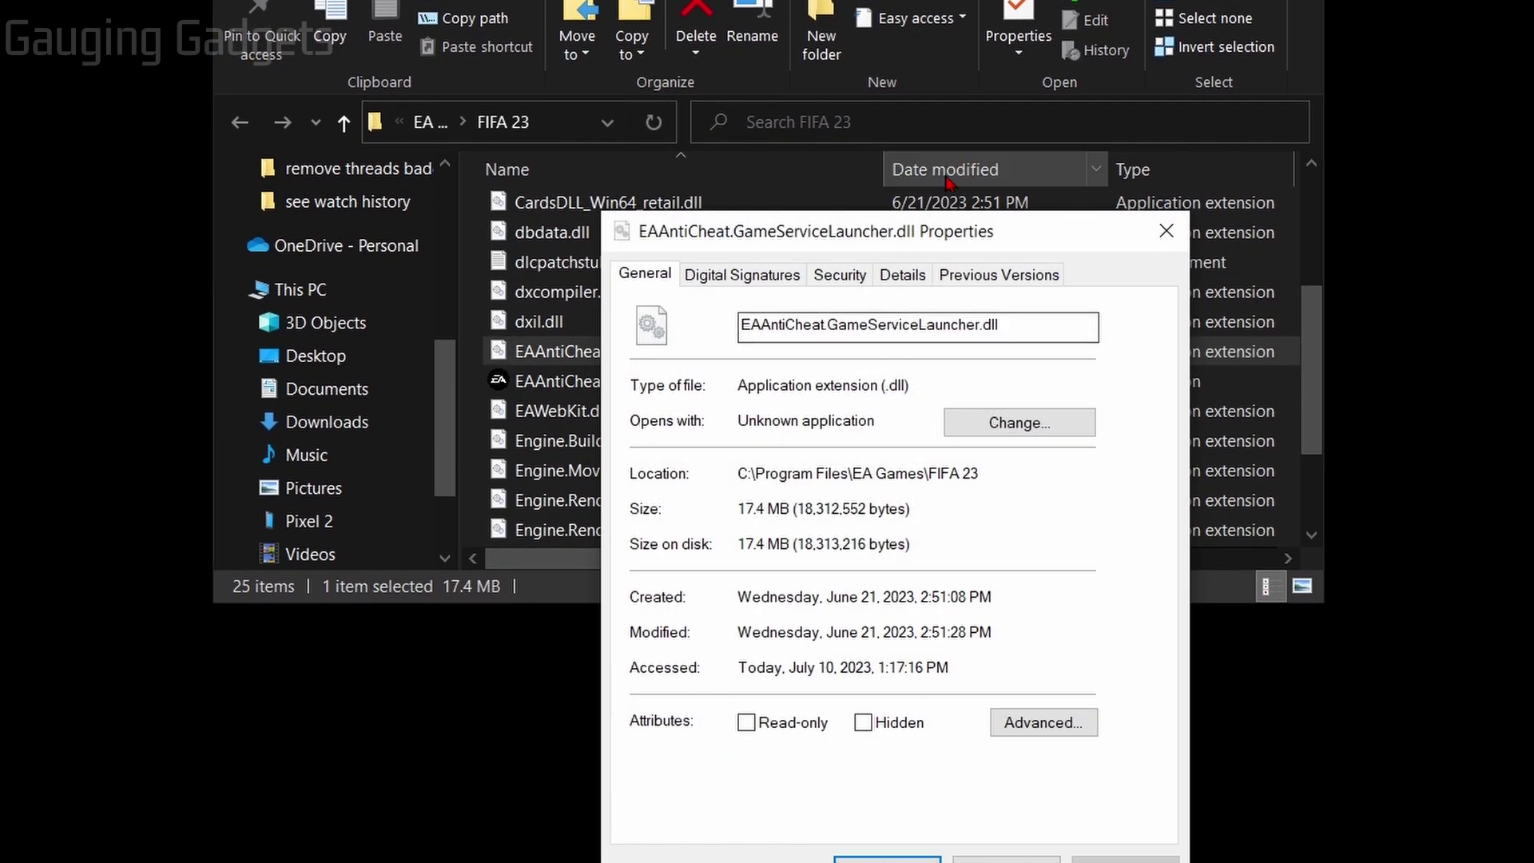
left_click(744, 279)
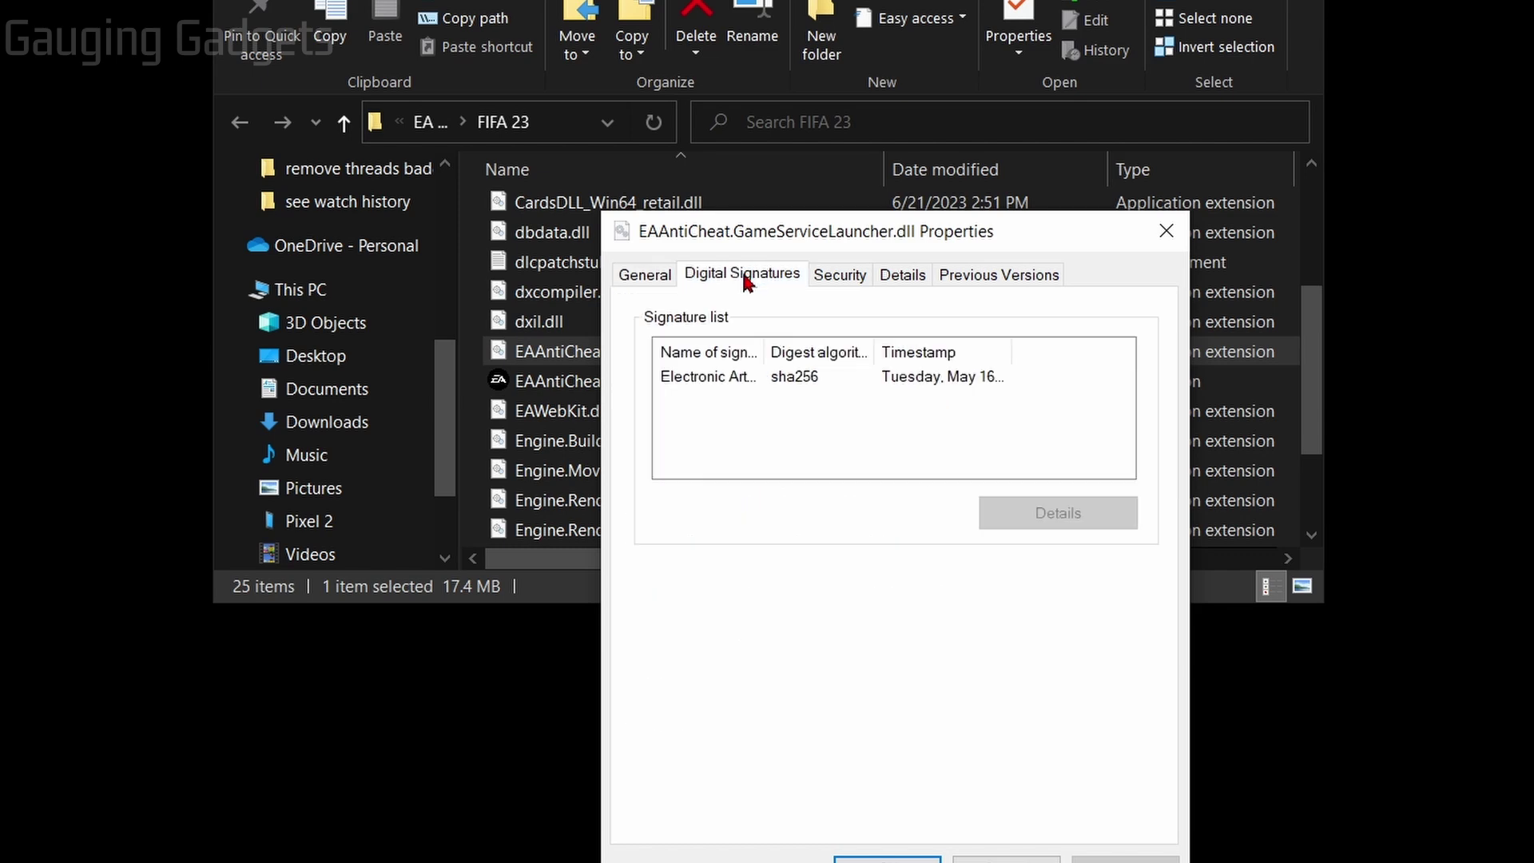
left_click(716, 379)
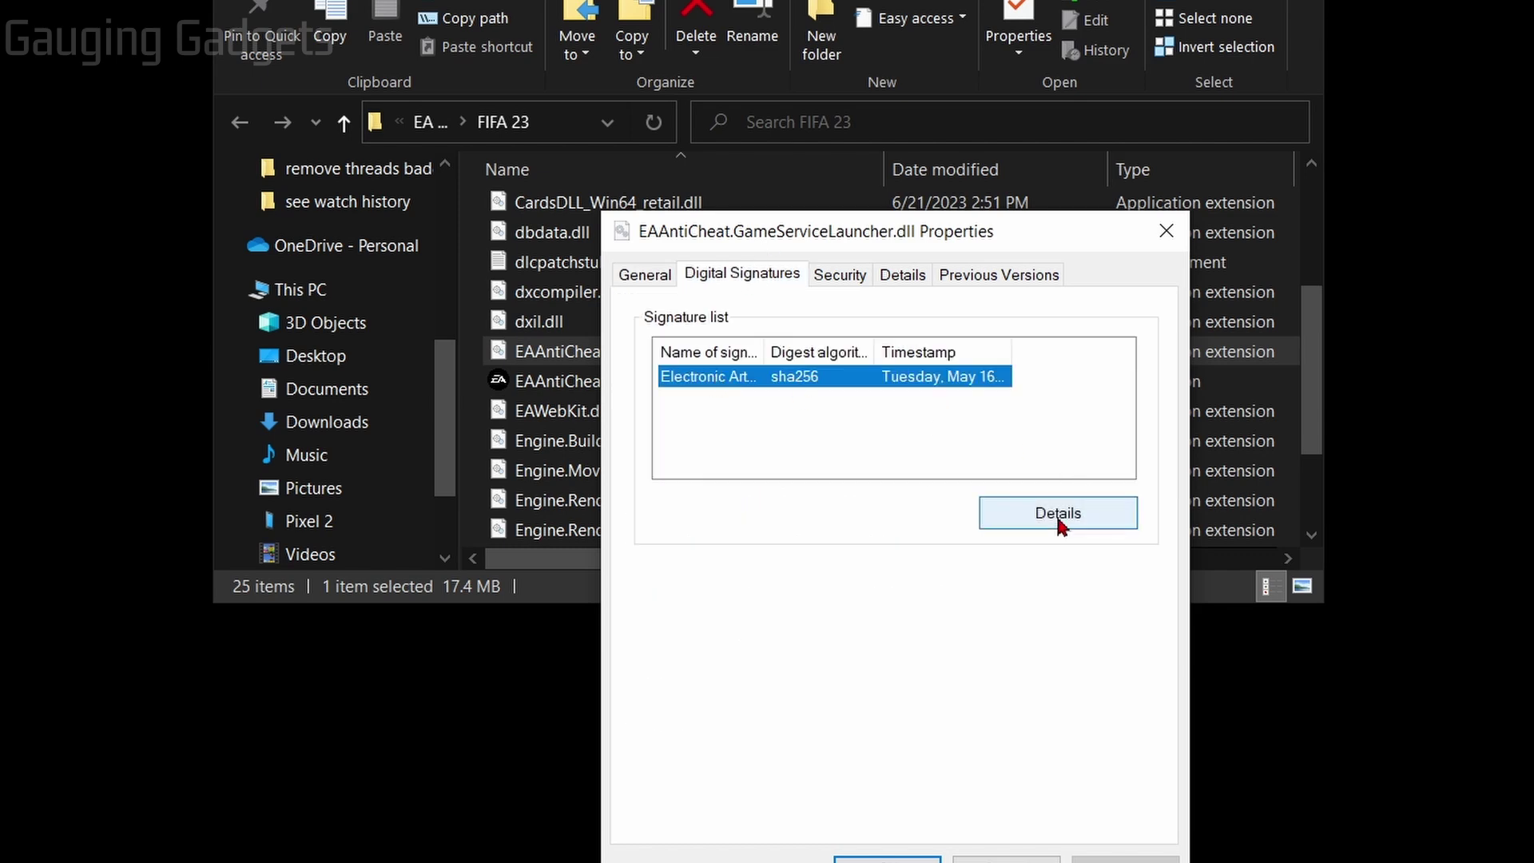
left_click(1058, 517)
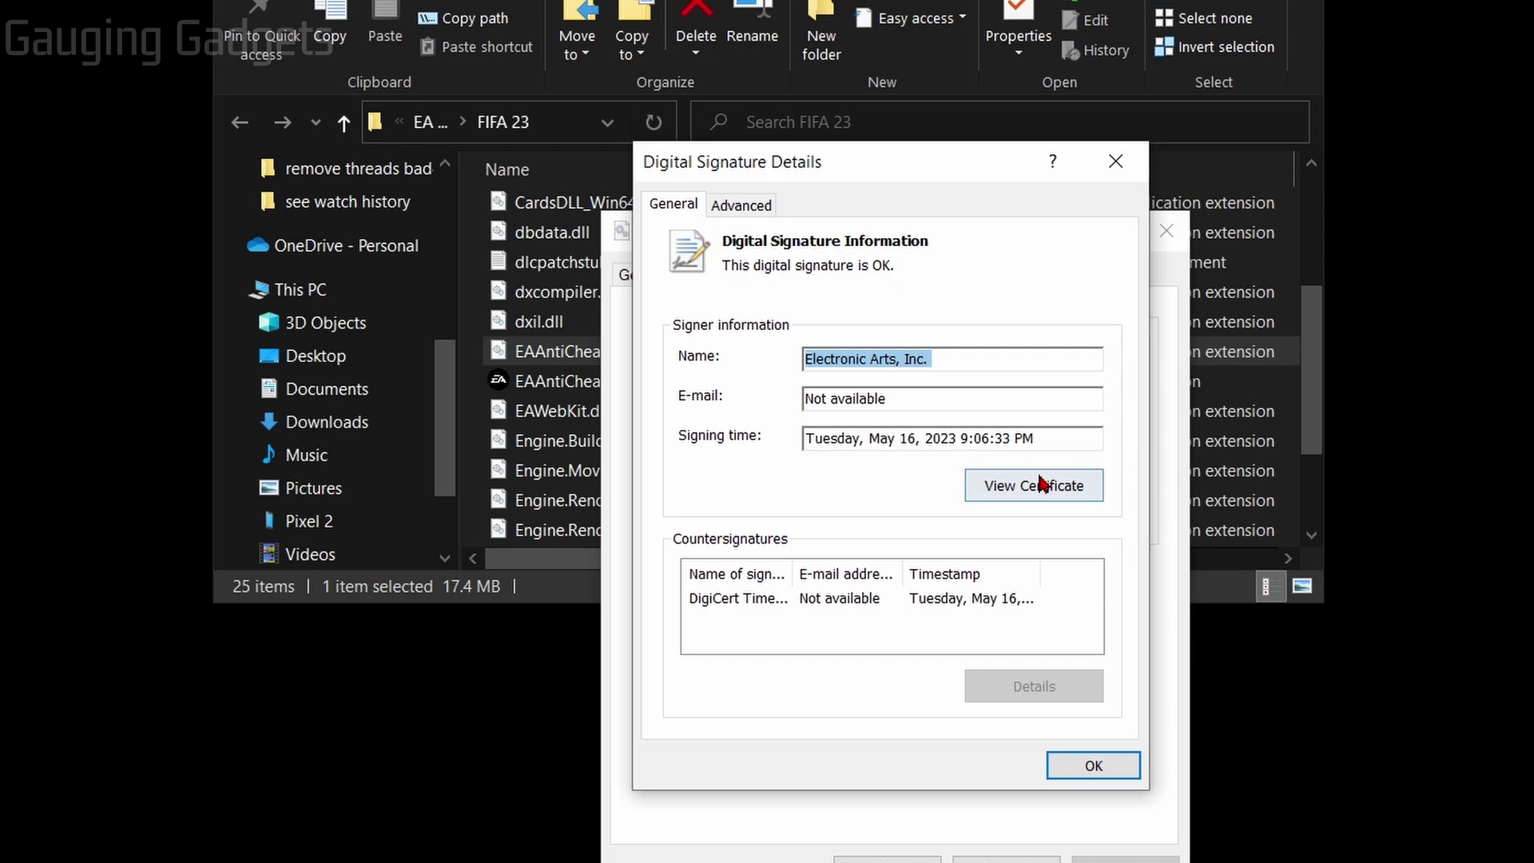
left_click(1038, 487)
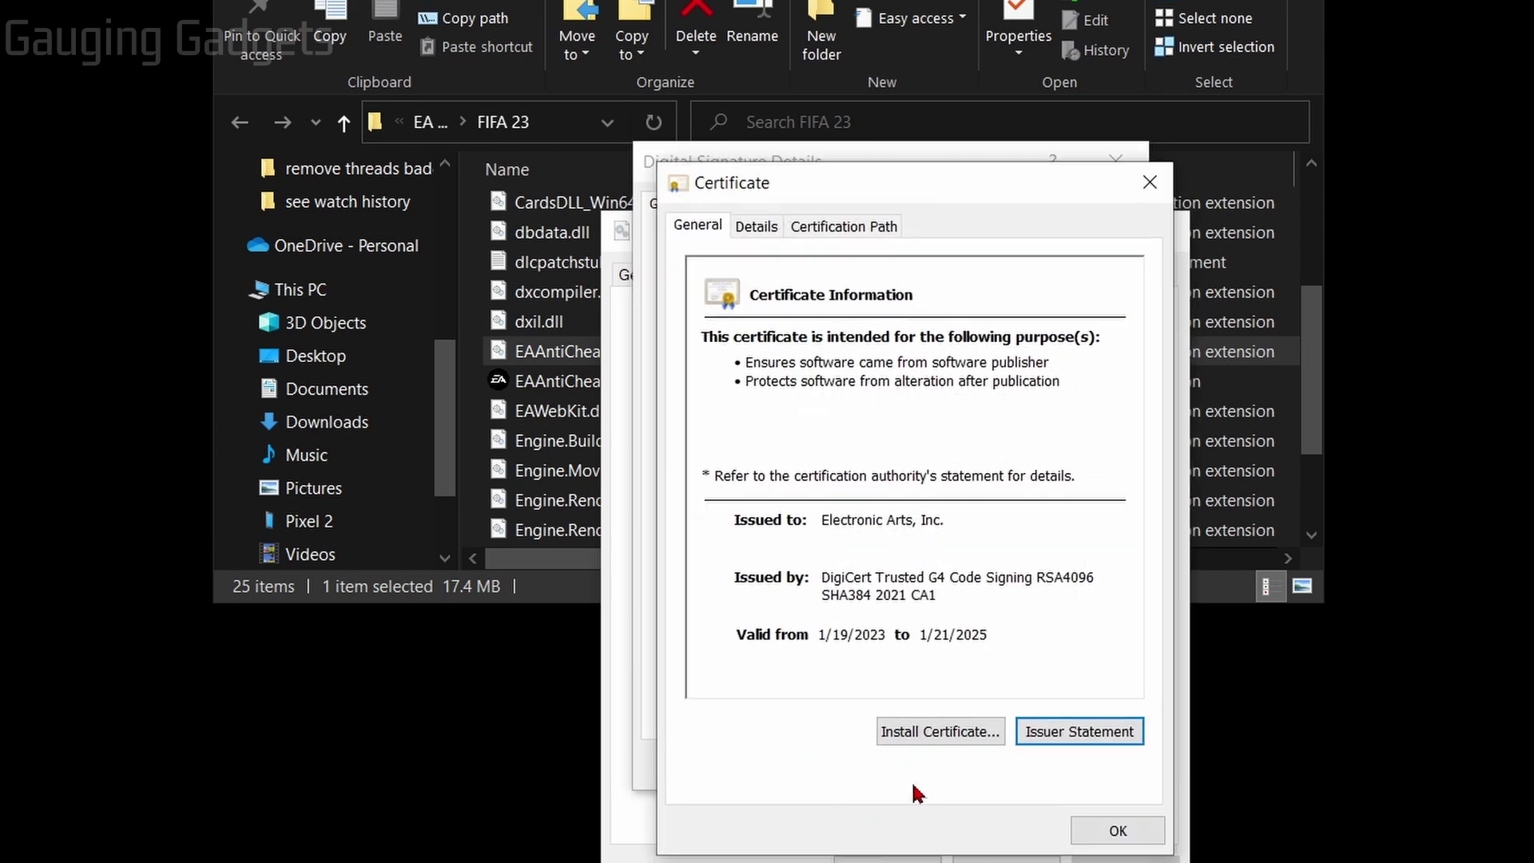
- Import the certificate into the automatically selected store, then close all its dialogs
left_click(940, 733)
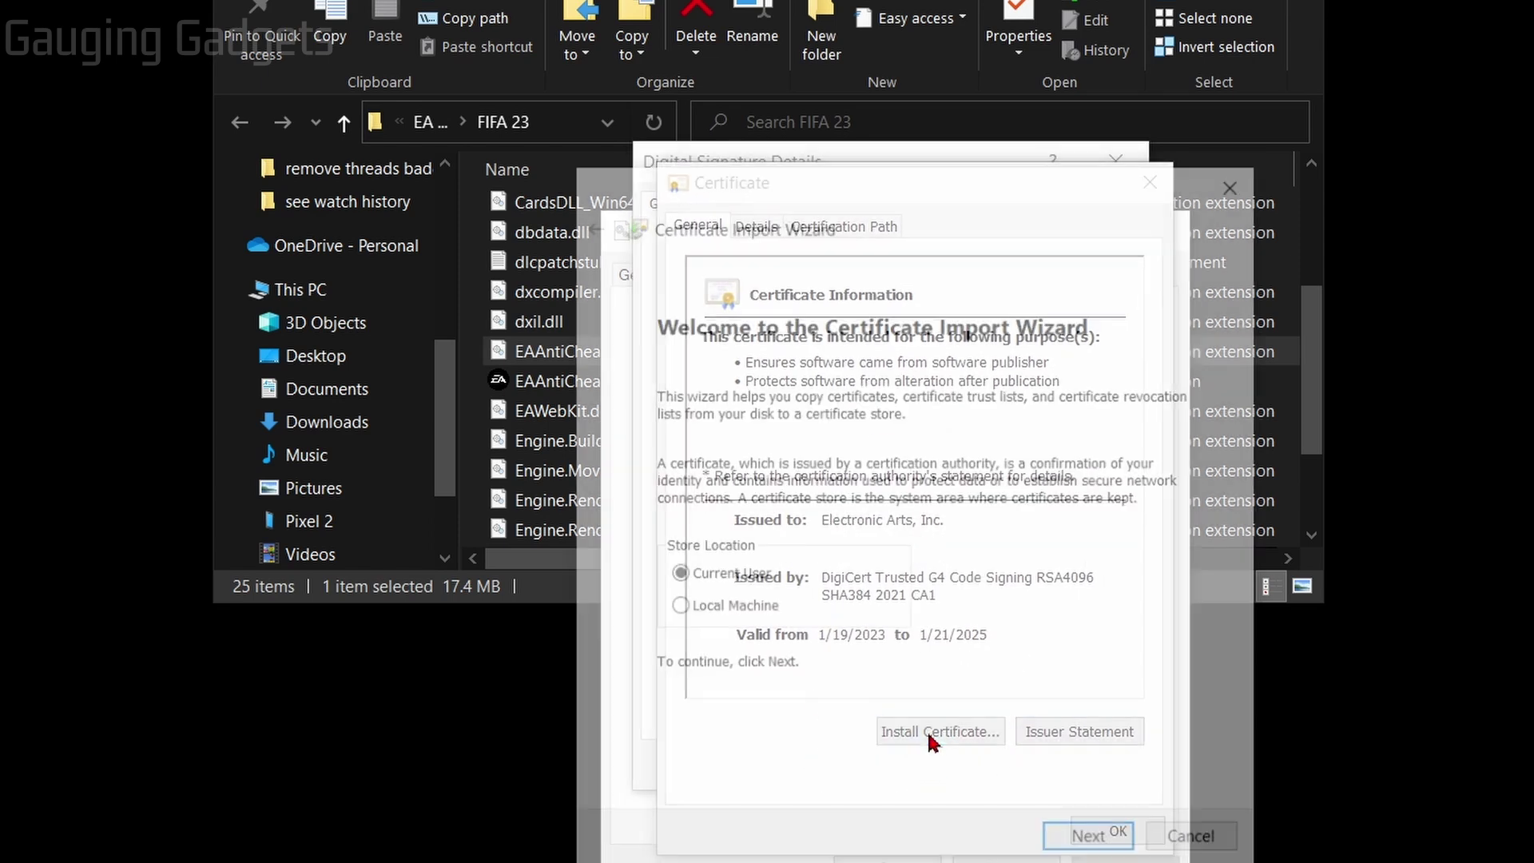
left_click(1085, 842)
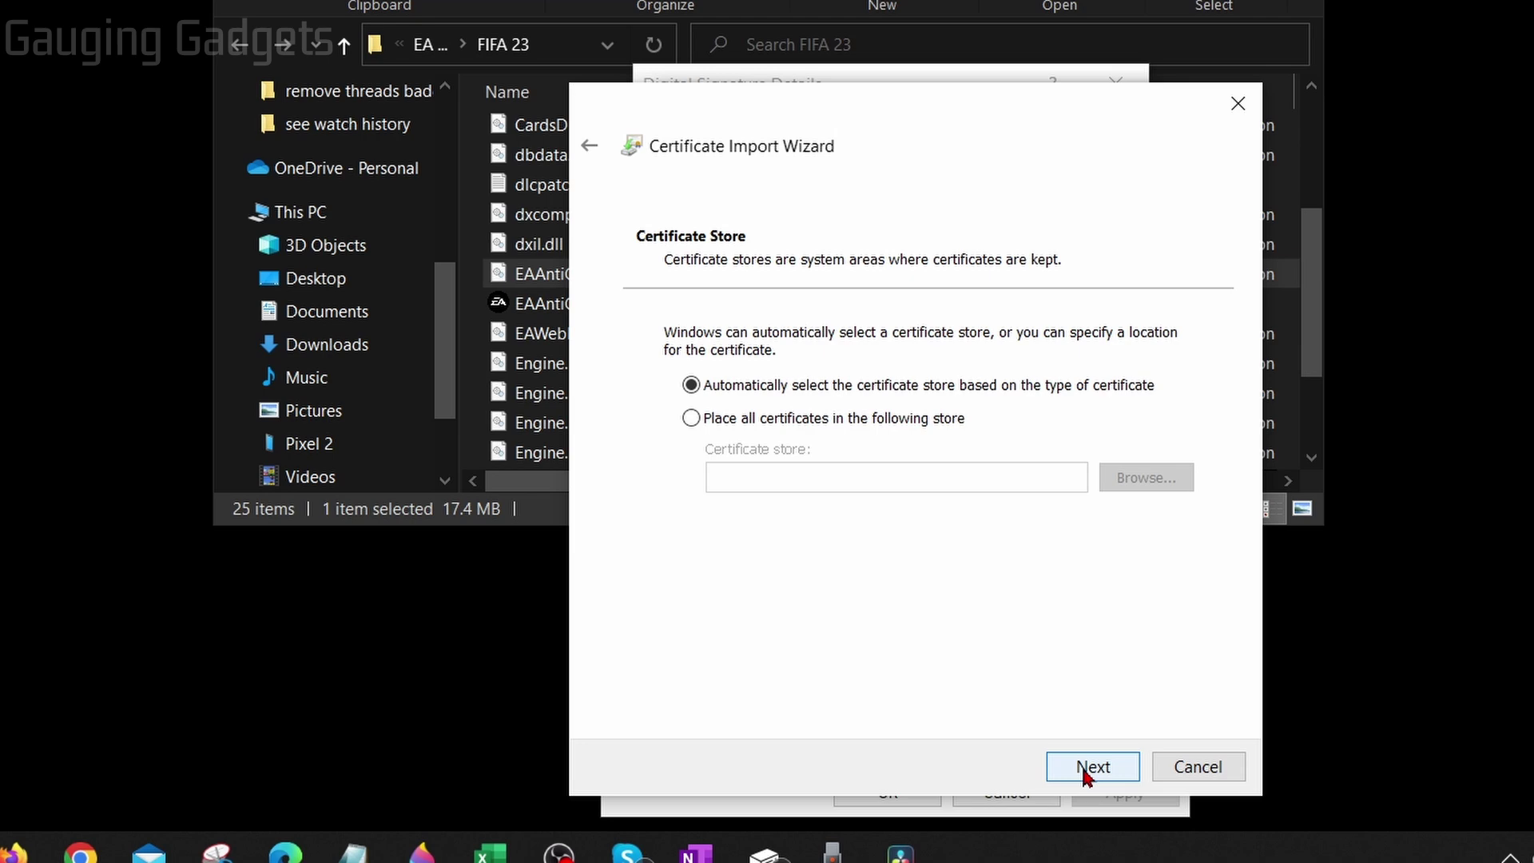
left_click(1084, 842)
left_click(1083, 766)
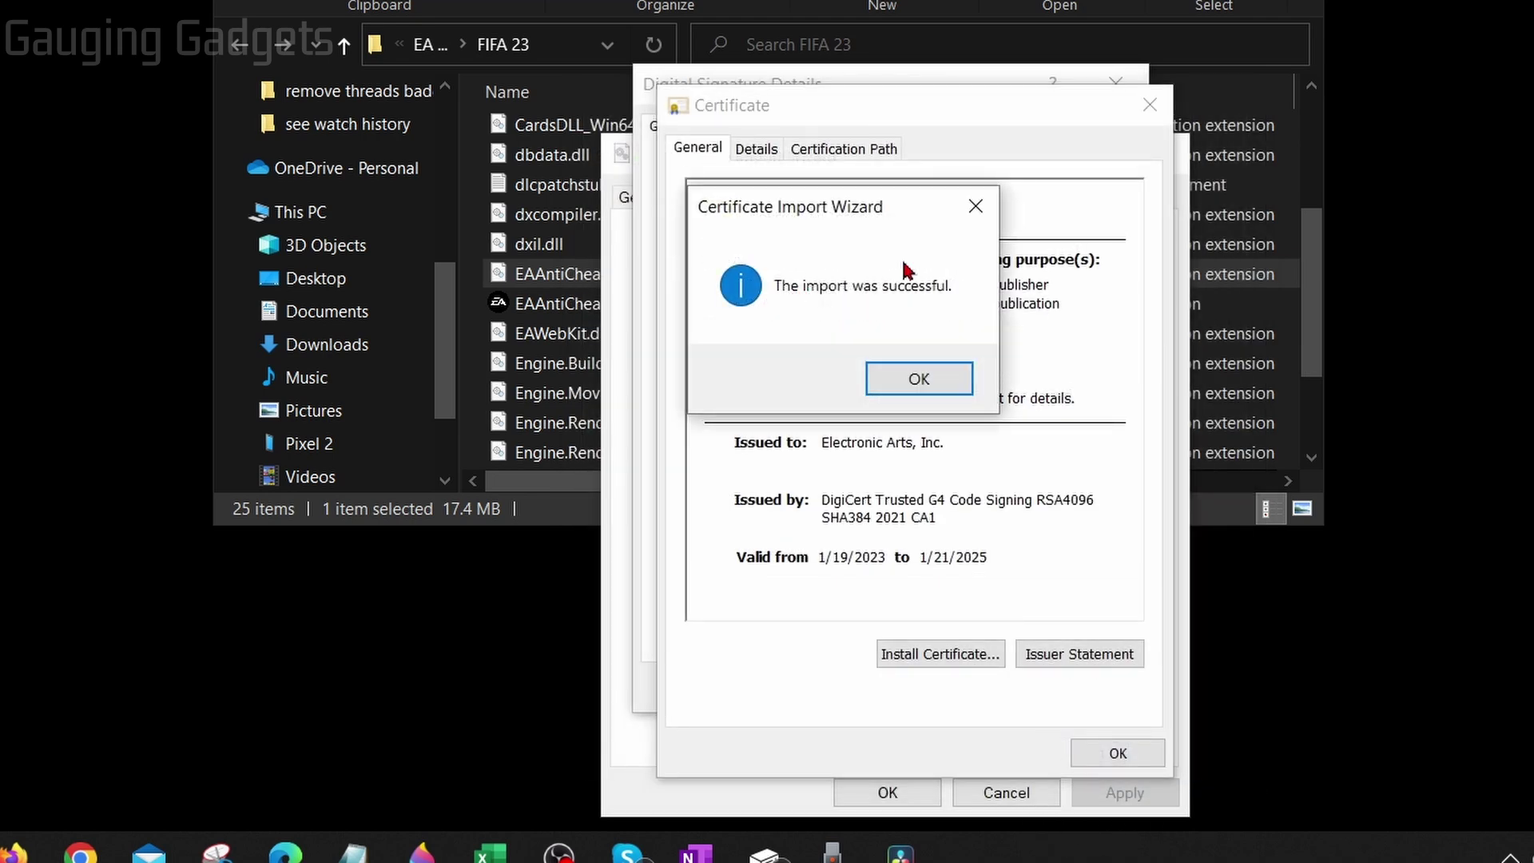
left_click(917, 377)
left_click(1118, 752)
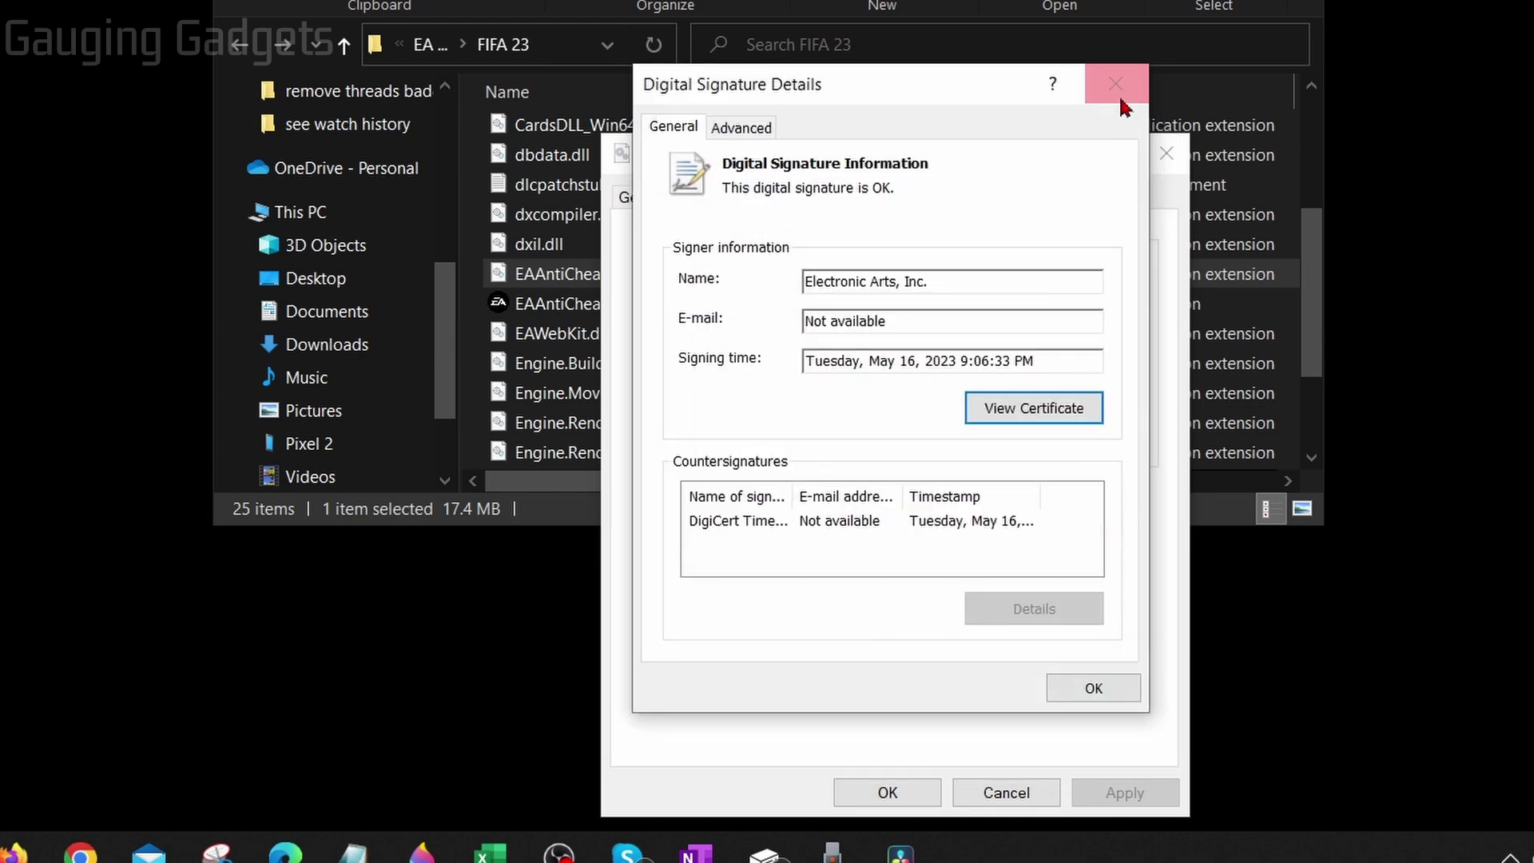
left_click(1115, 84)
left_click(1176, 159)
left_click(568, 304)
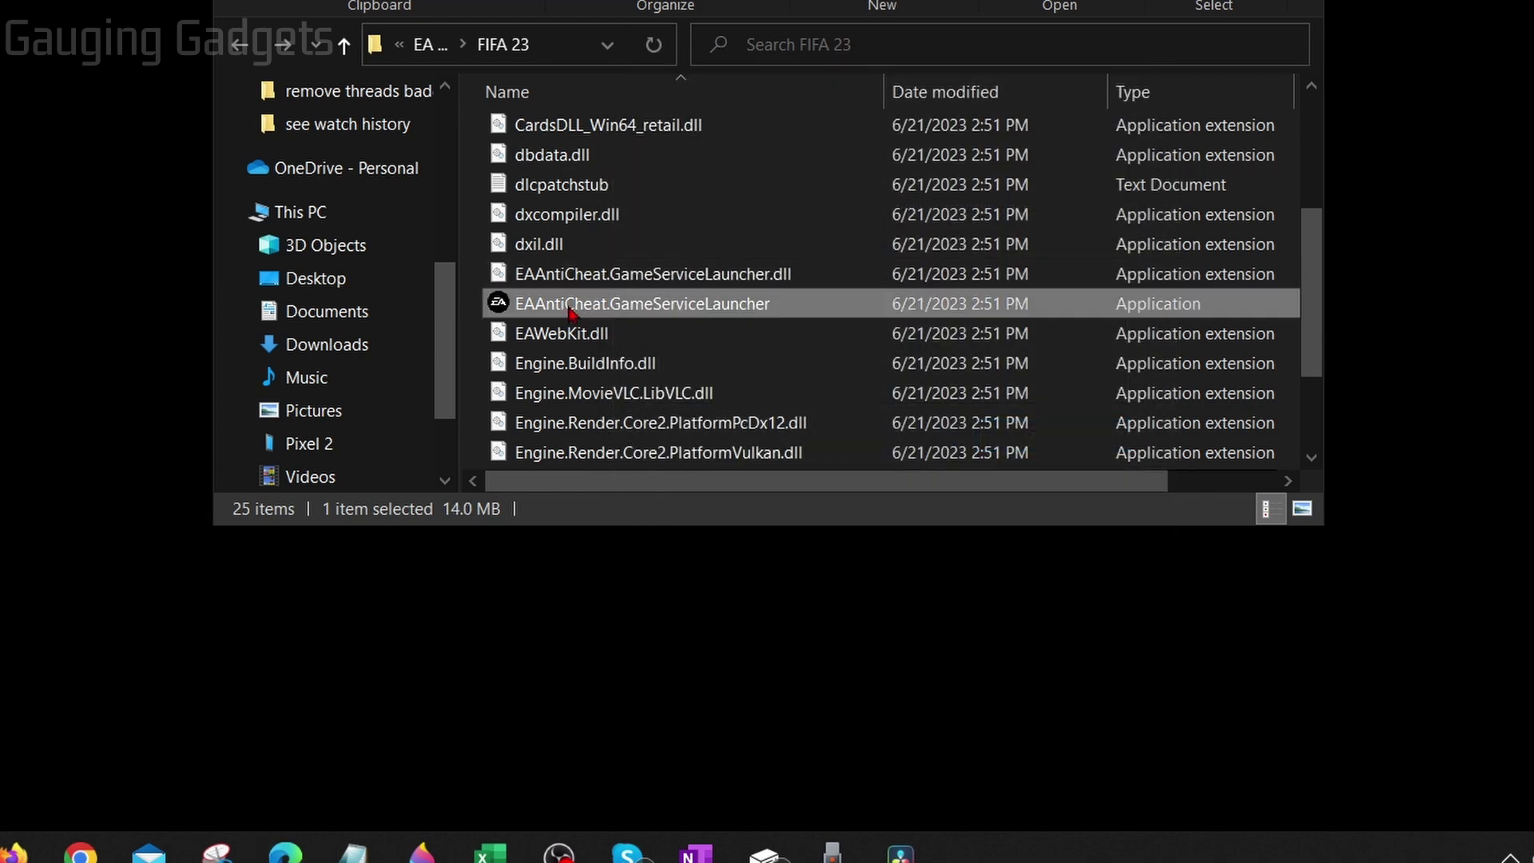
- Open the Electronic Arts signing certificate of the EAAntiCheat.GameServiceLauncher application
right_click(569, 303)
left_click(674, 279)
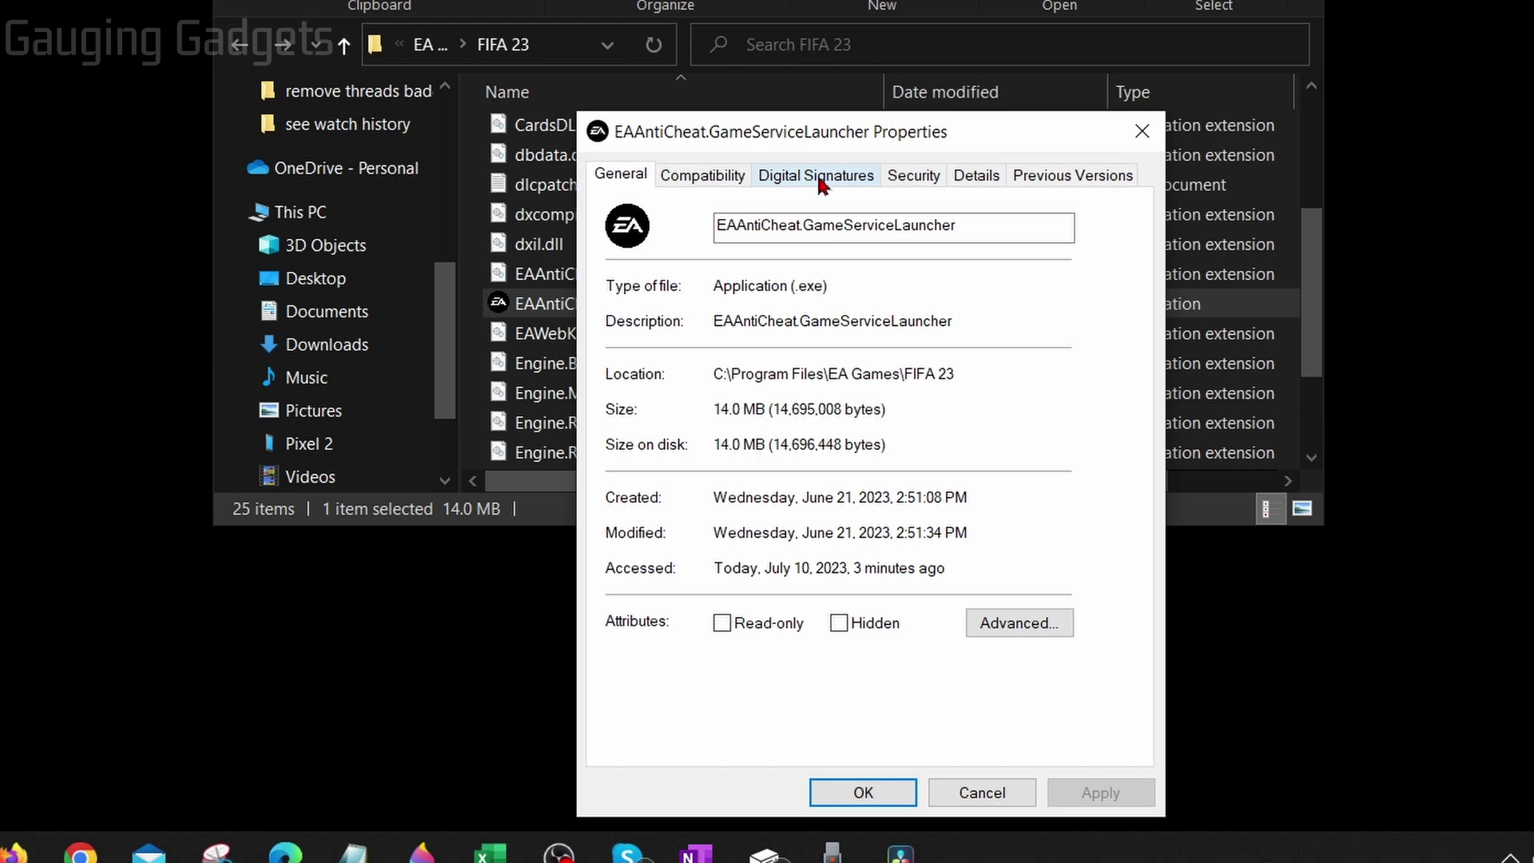
left_click(797, 183)
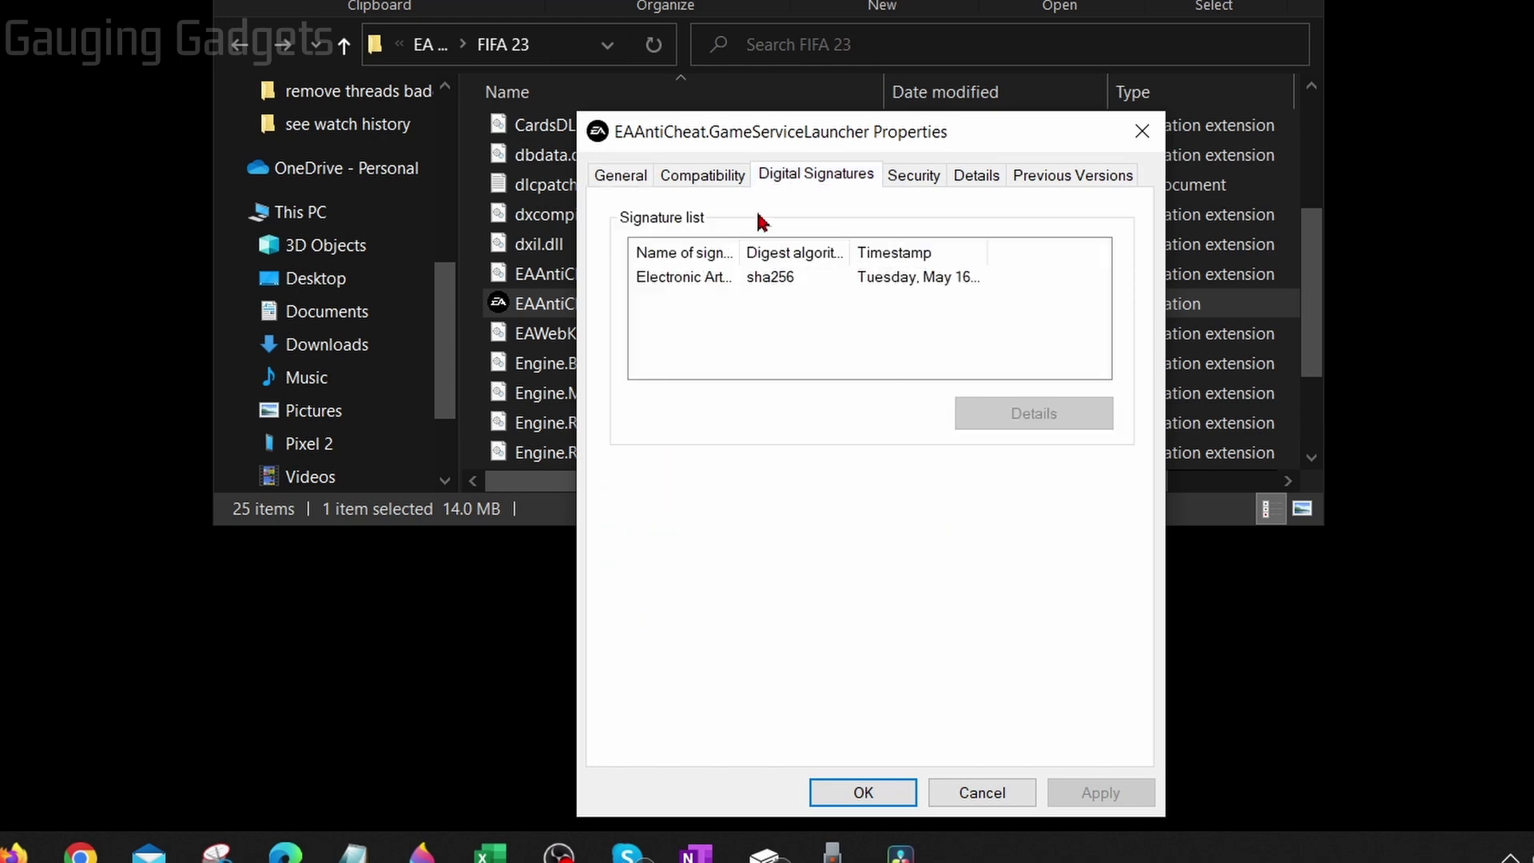
left_click(659, 280)
left_click(1035, 417)
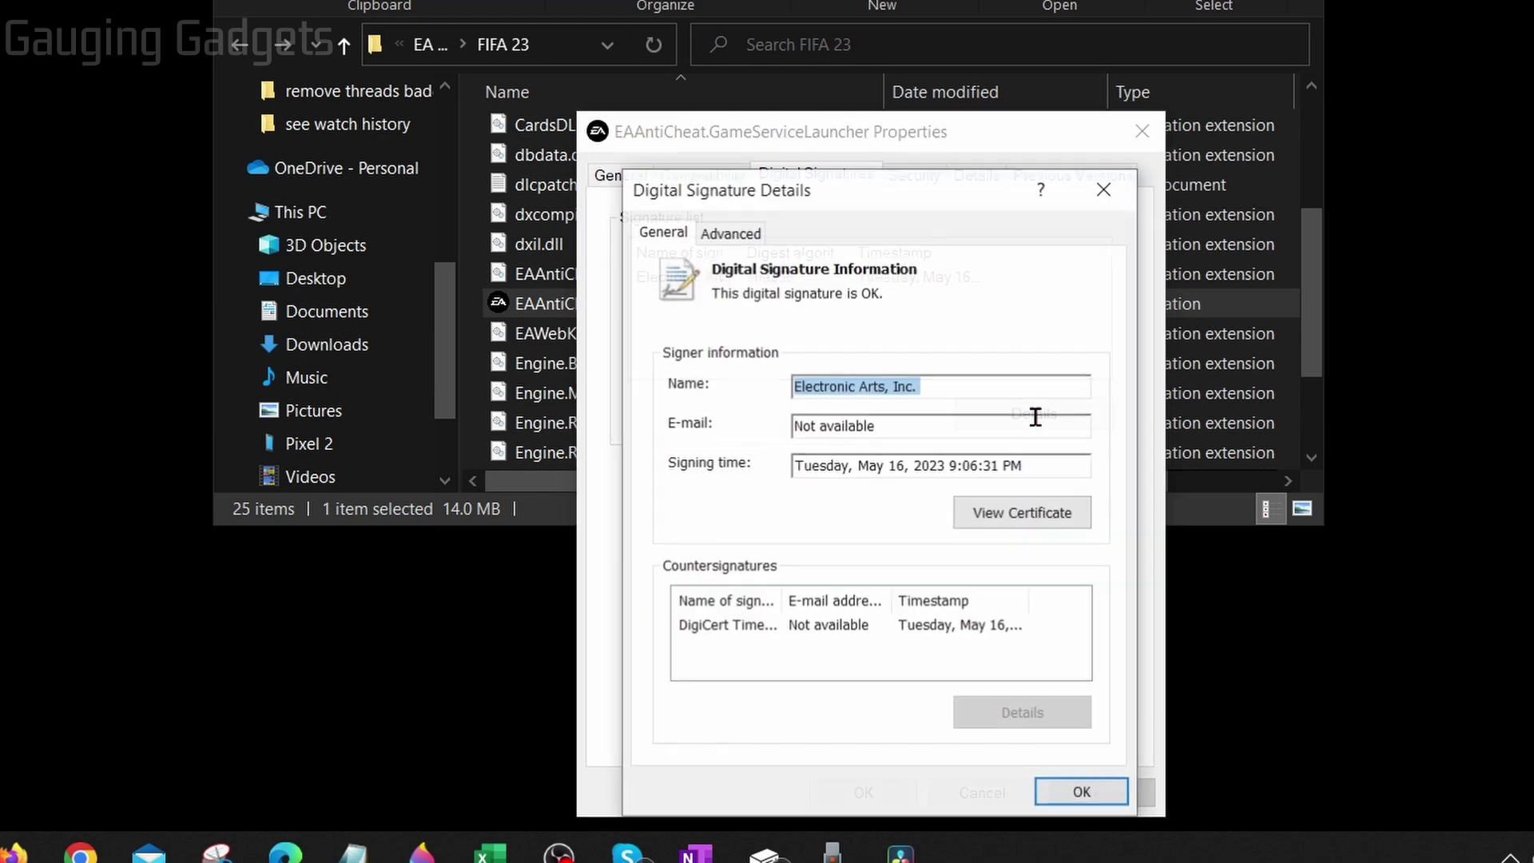
left_click(1022, 512)
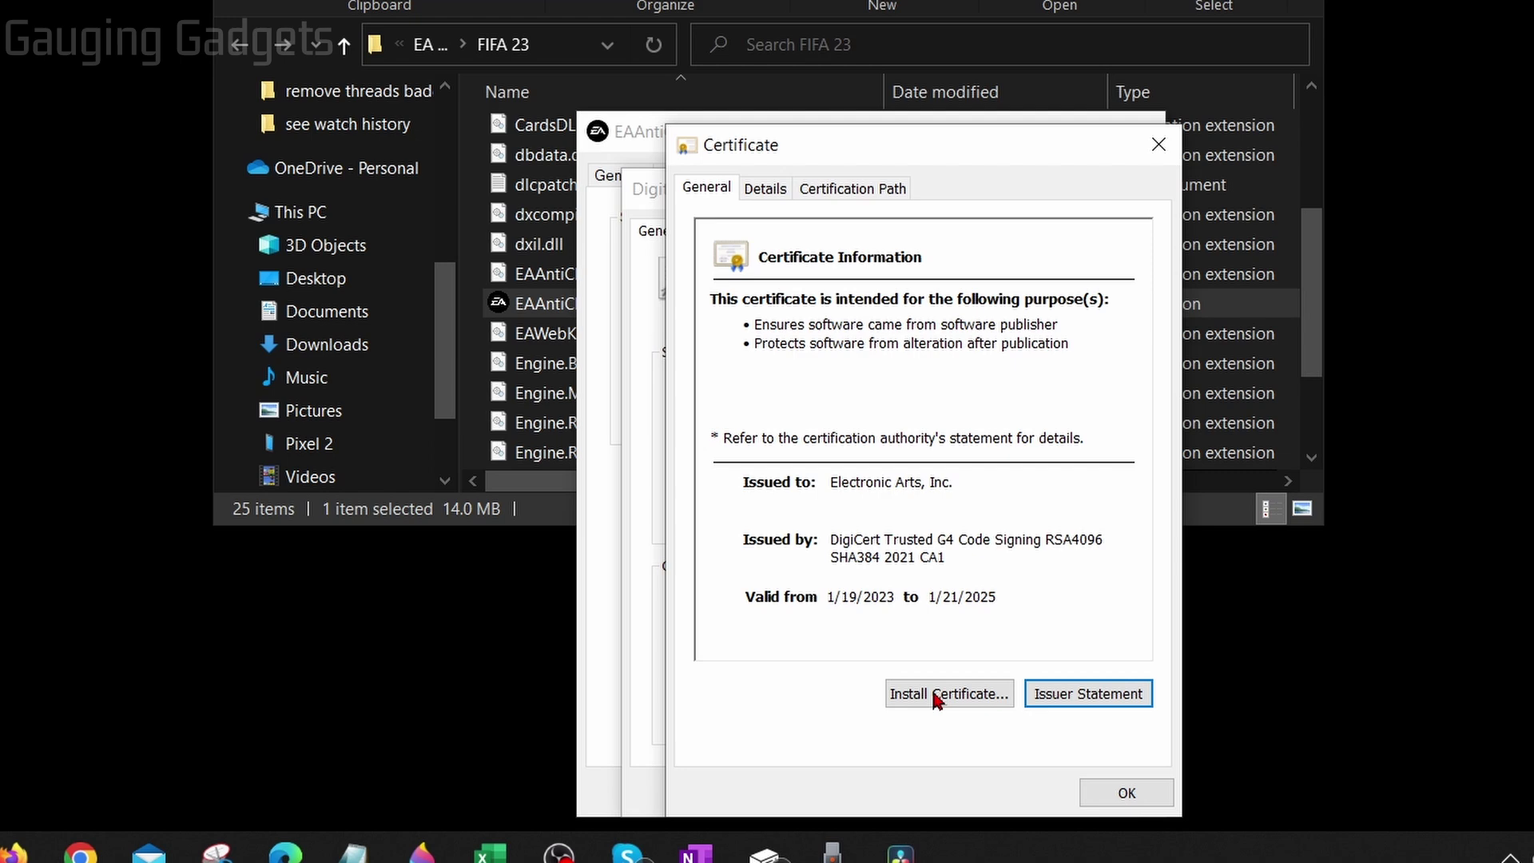
- Install the launcher's certificate with automatic store selection and close the dialogs
left_click(930, 691)
left_click(1105, 793)
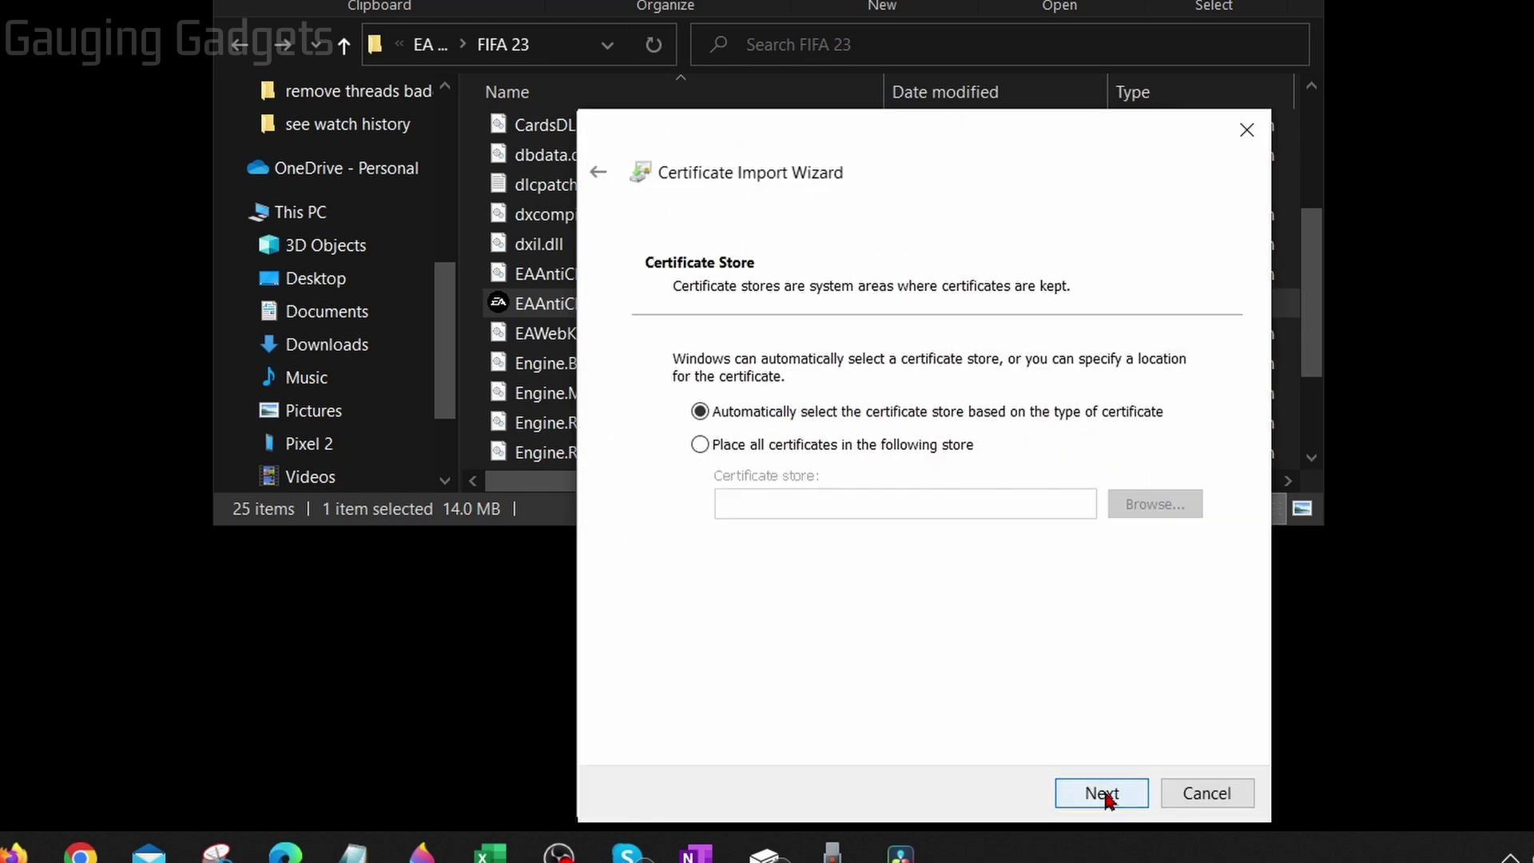
left_click(1103, 793)
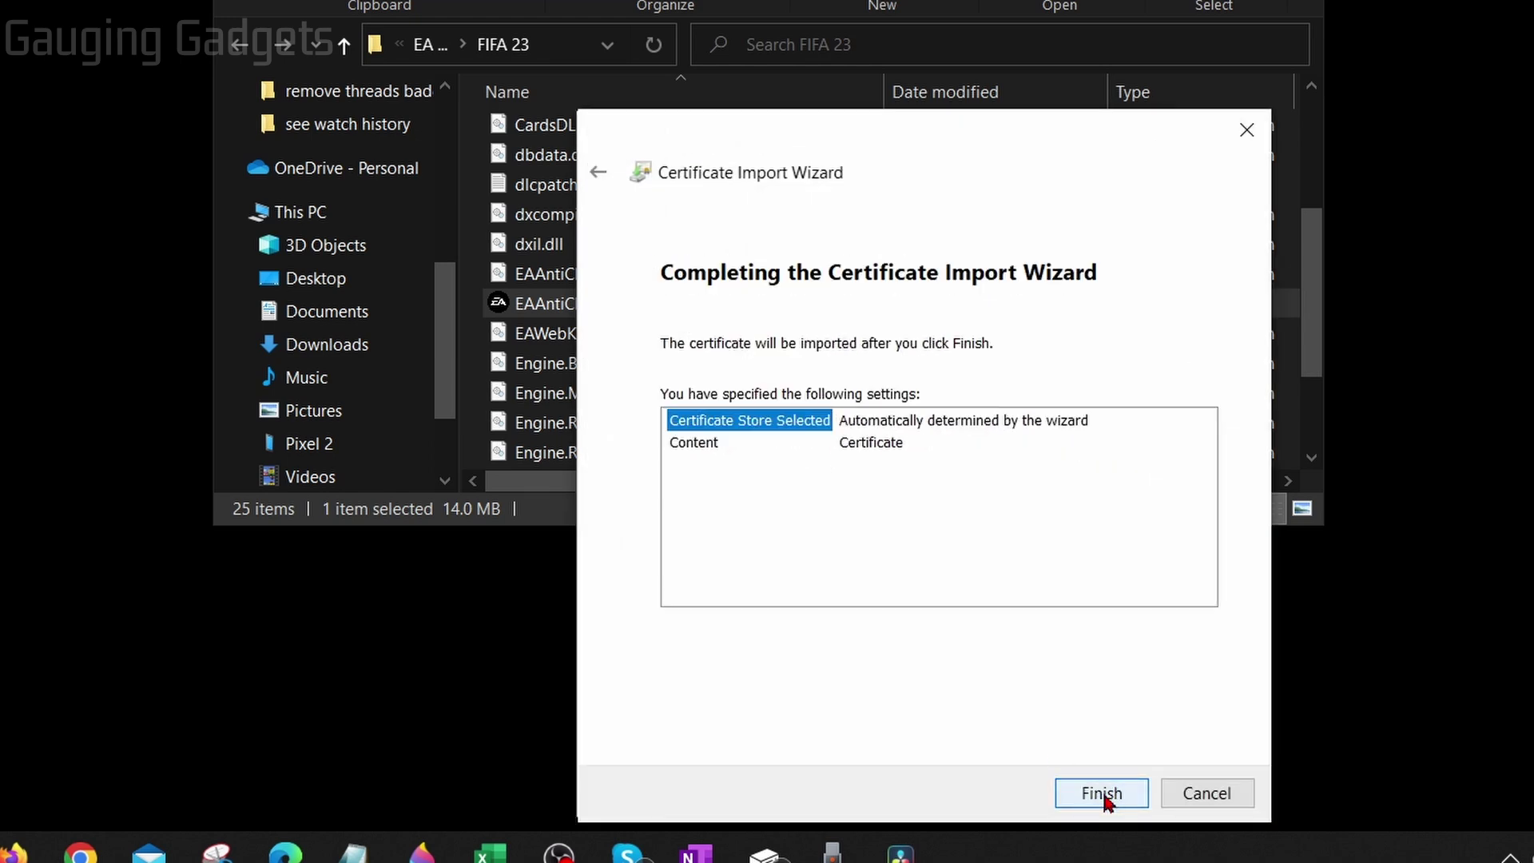
left_click(1102, 793)
key("Return")
left_click(1123, 794)
left_click(1102, 188)
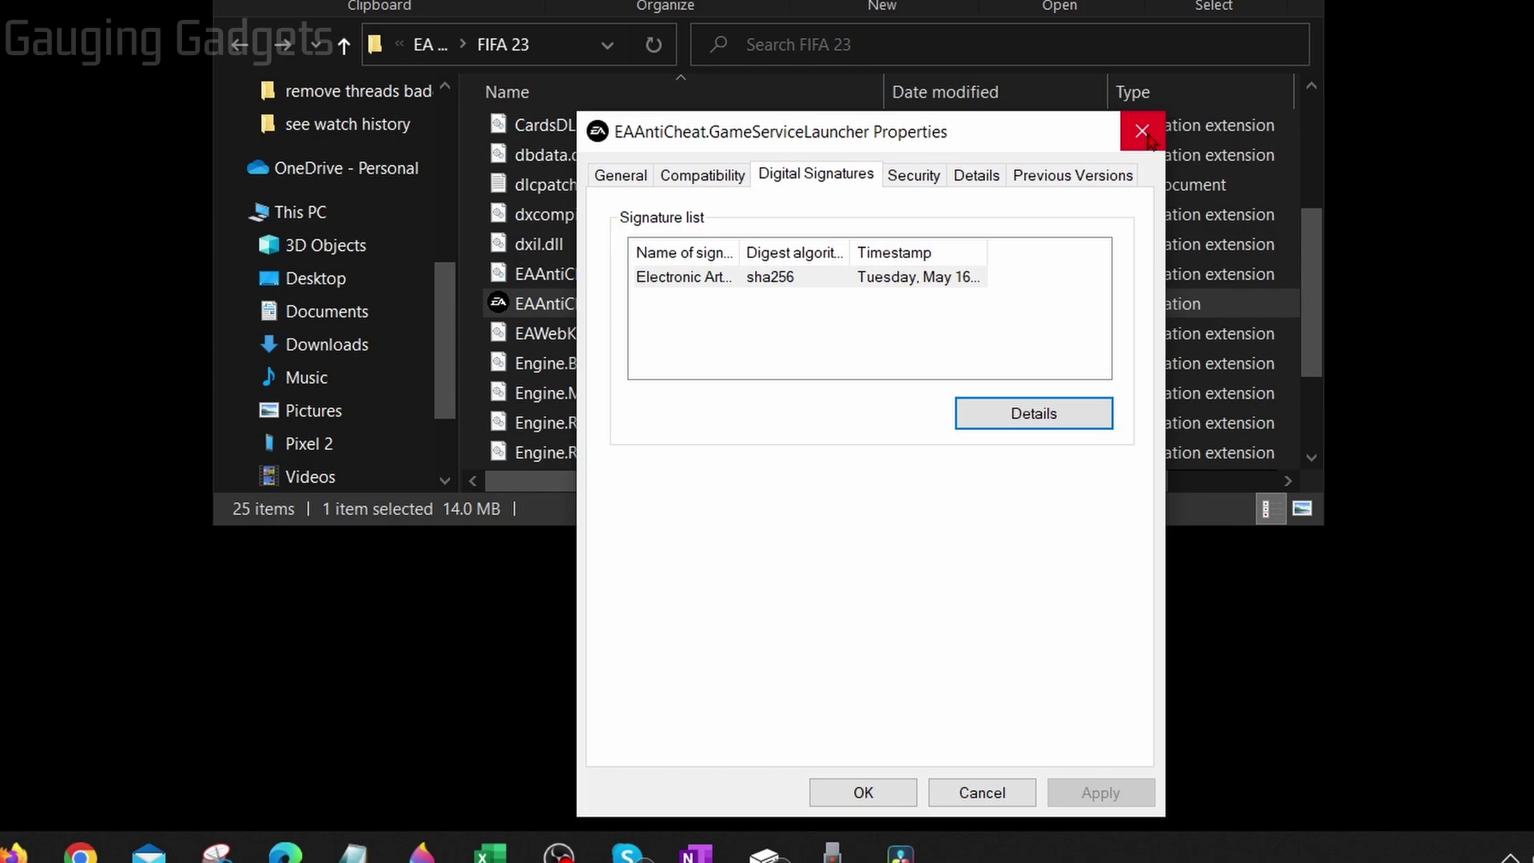
left_click(1143, 132)
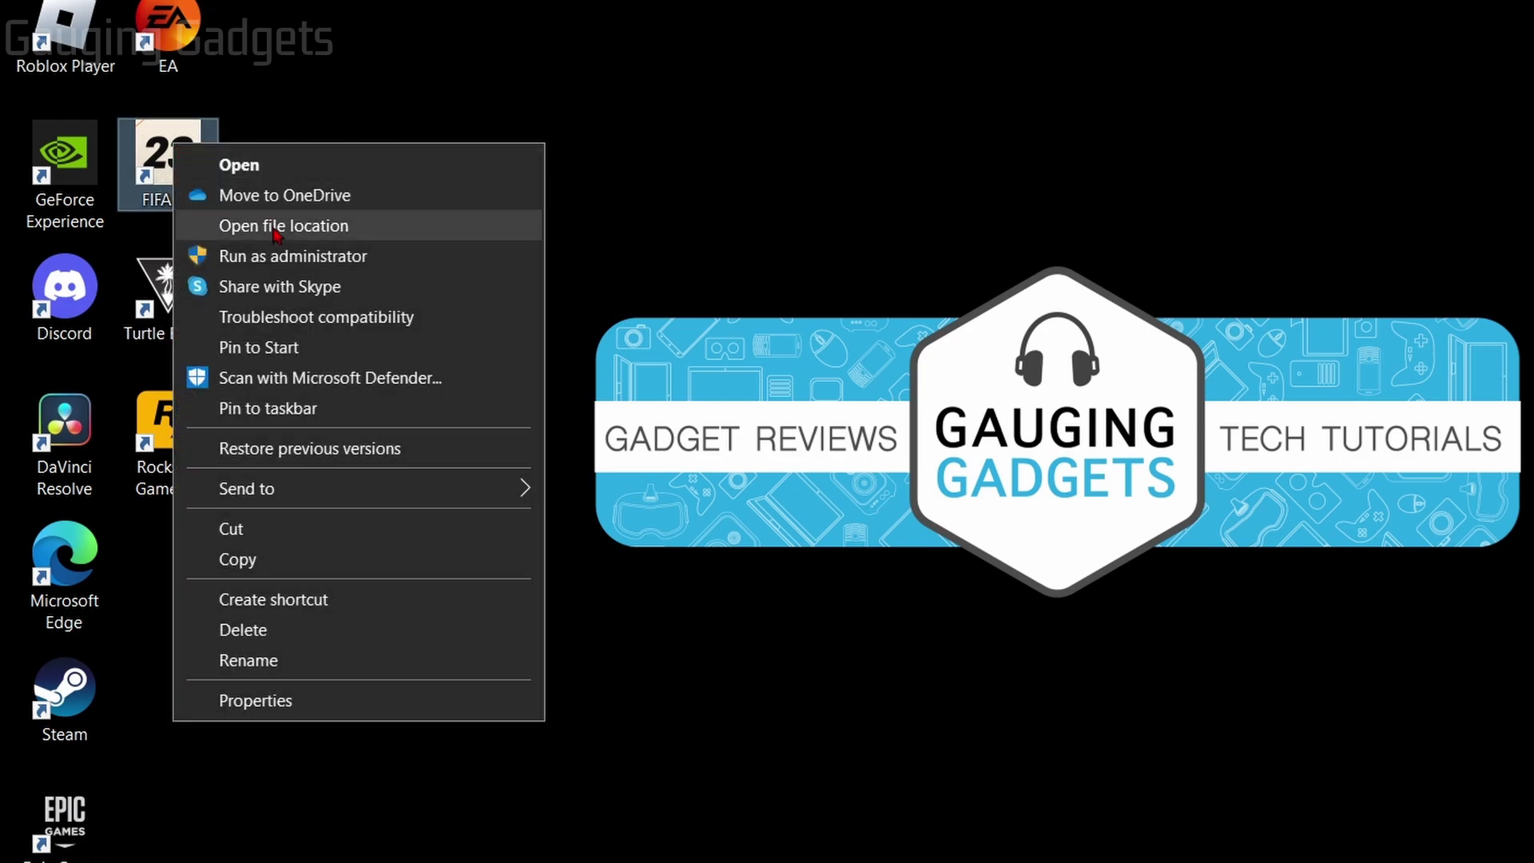
- Go to the game folder's _Installer\EAAntiCheat folder and run EAAntiCheat.Installer
left_click(276, 232)
scroll(1036, 467, "up", 5)
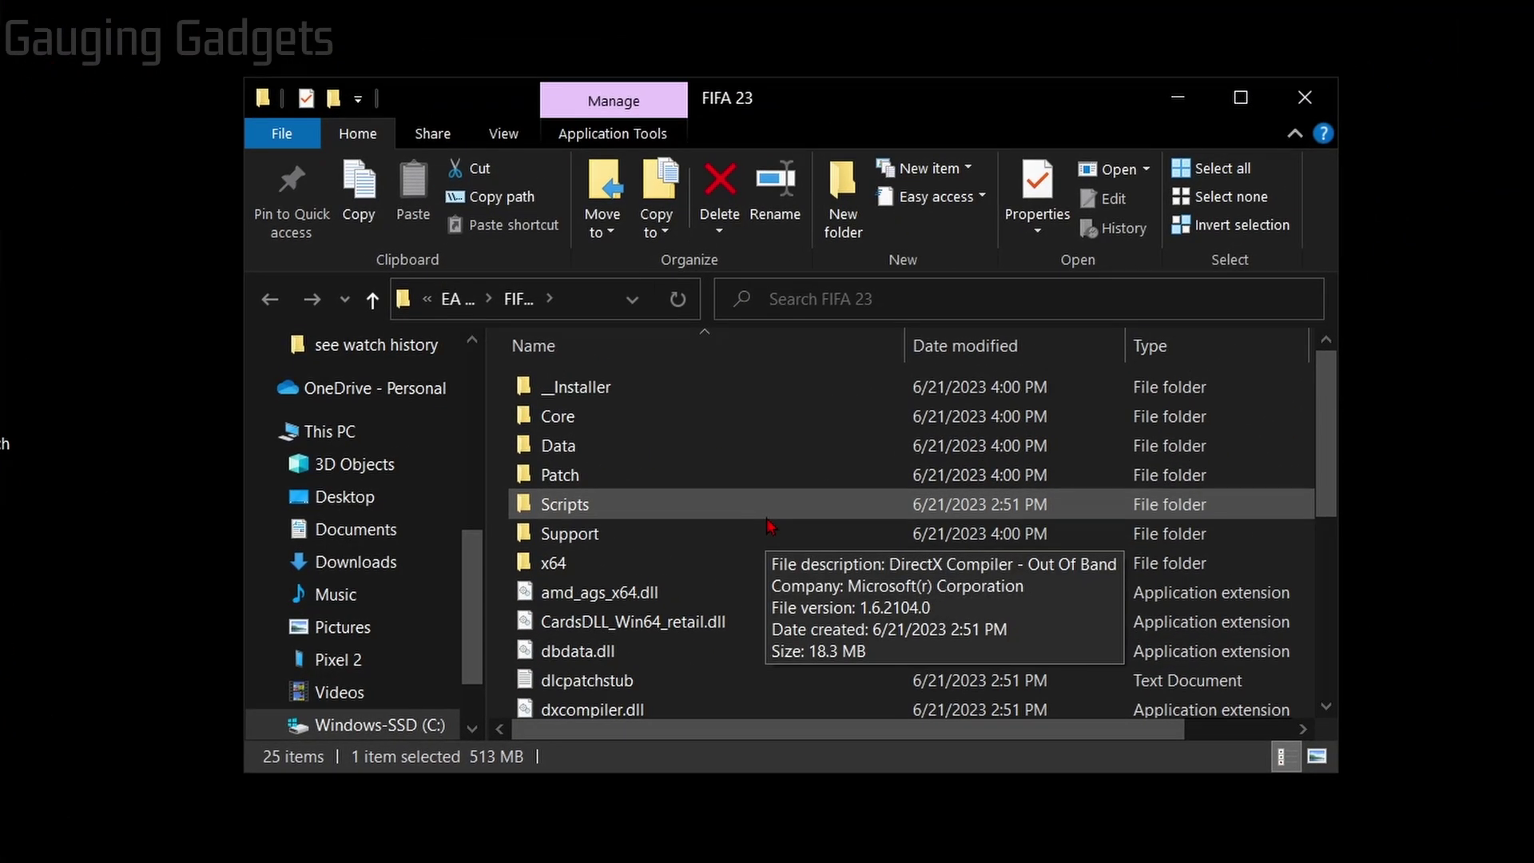
double_click(593, 391)
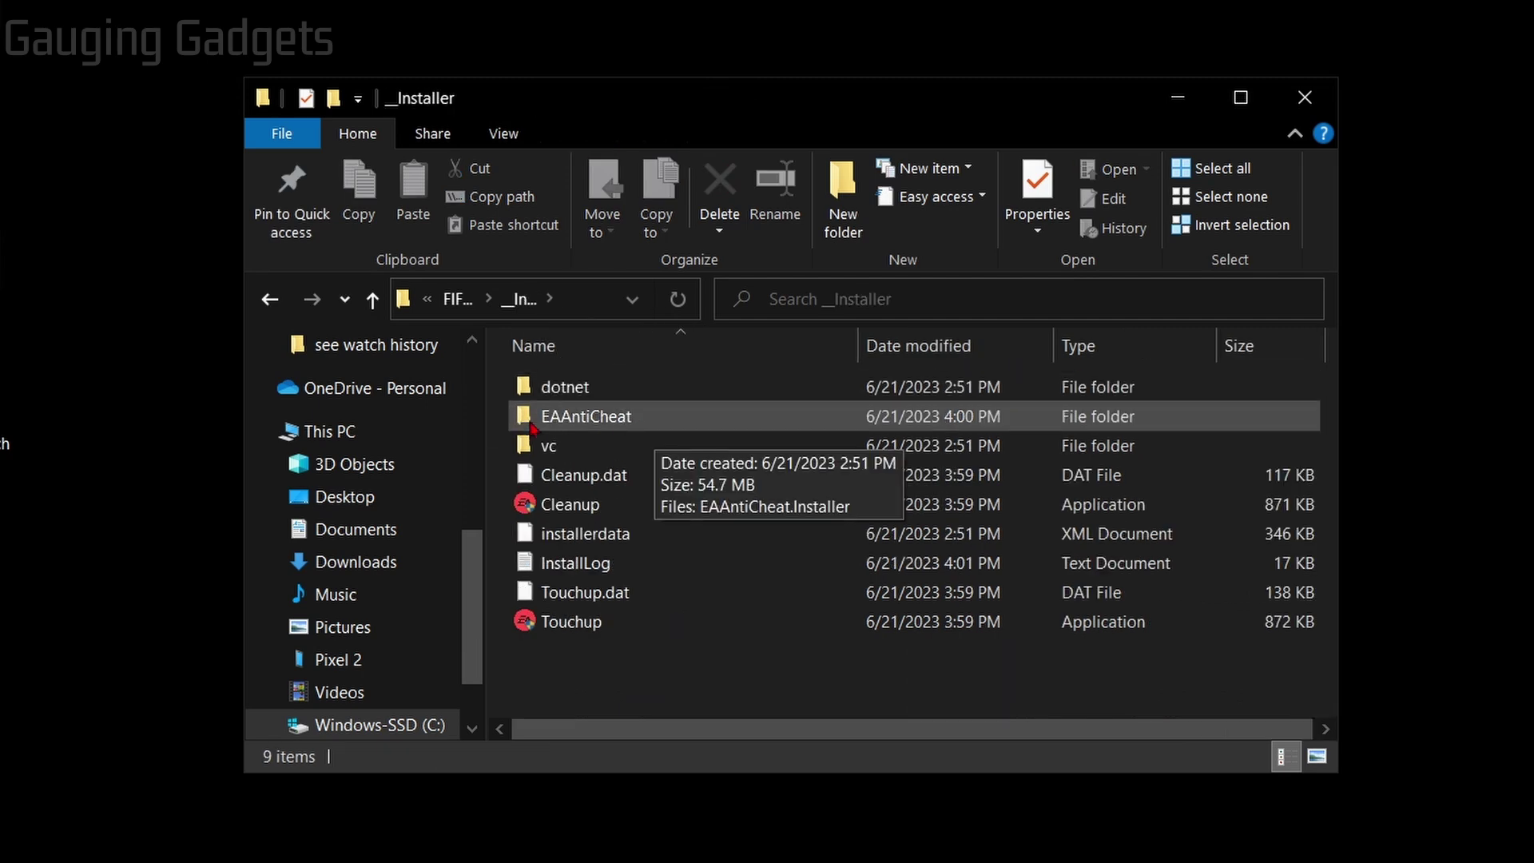
double_click(581, 417)
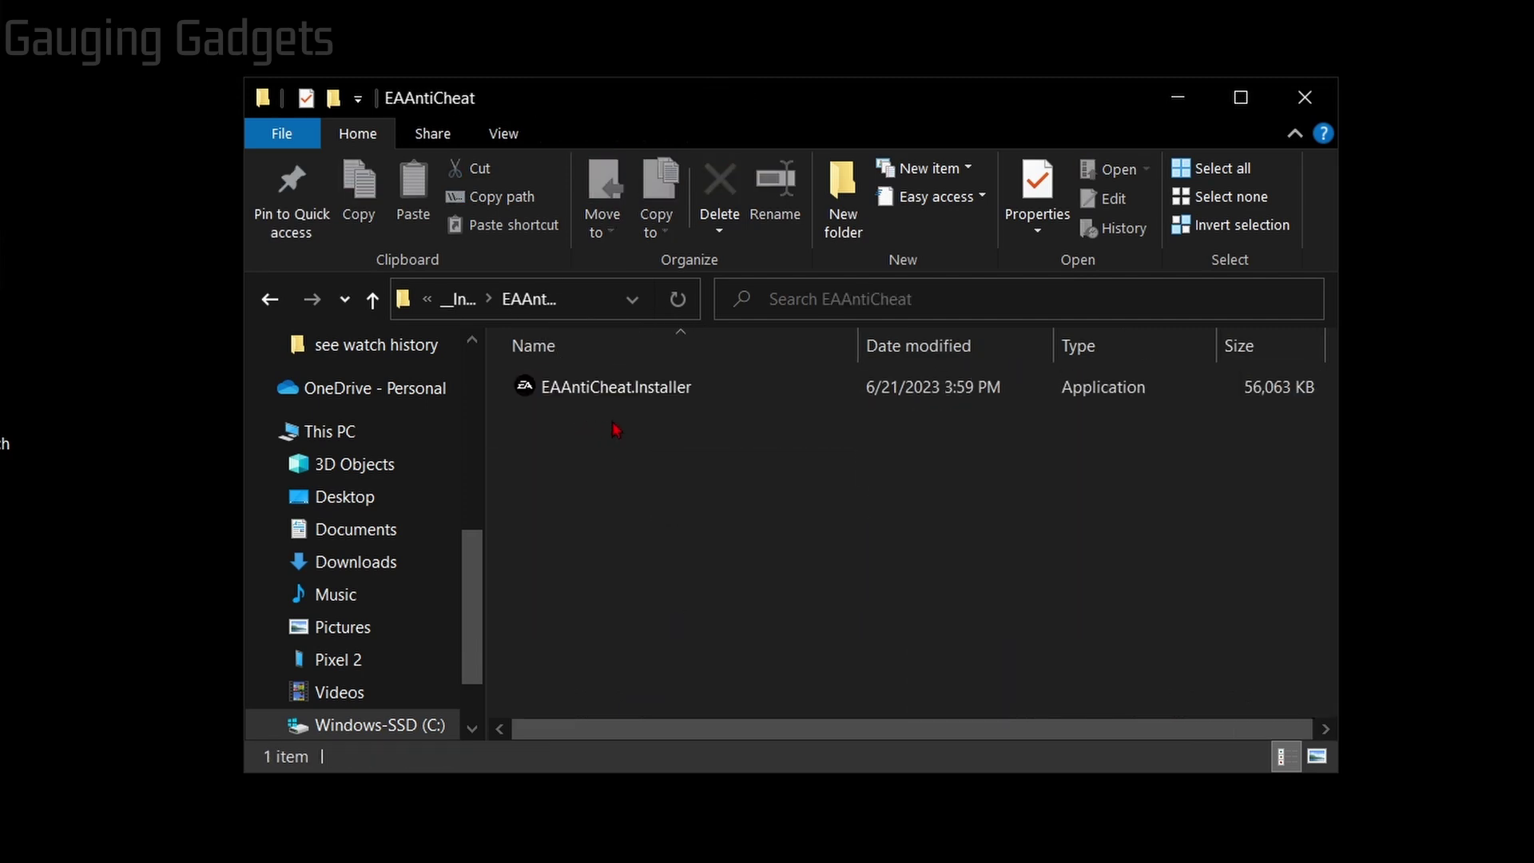
left_click(599, 391)
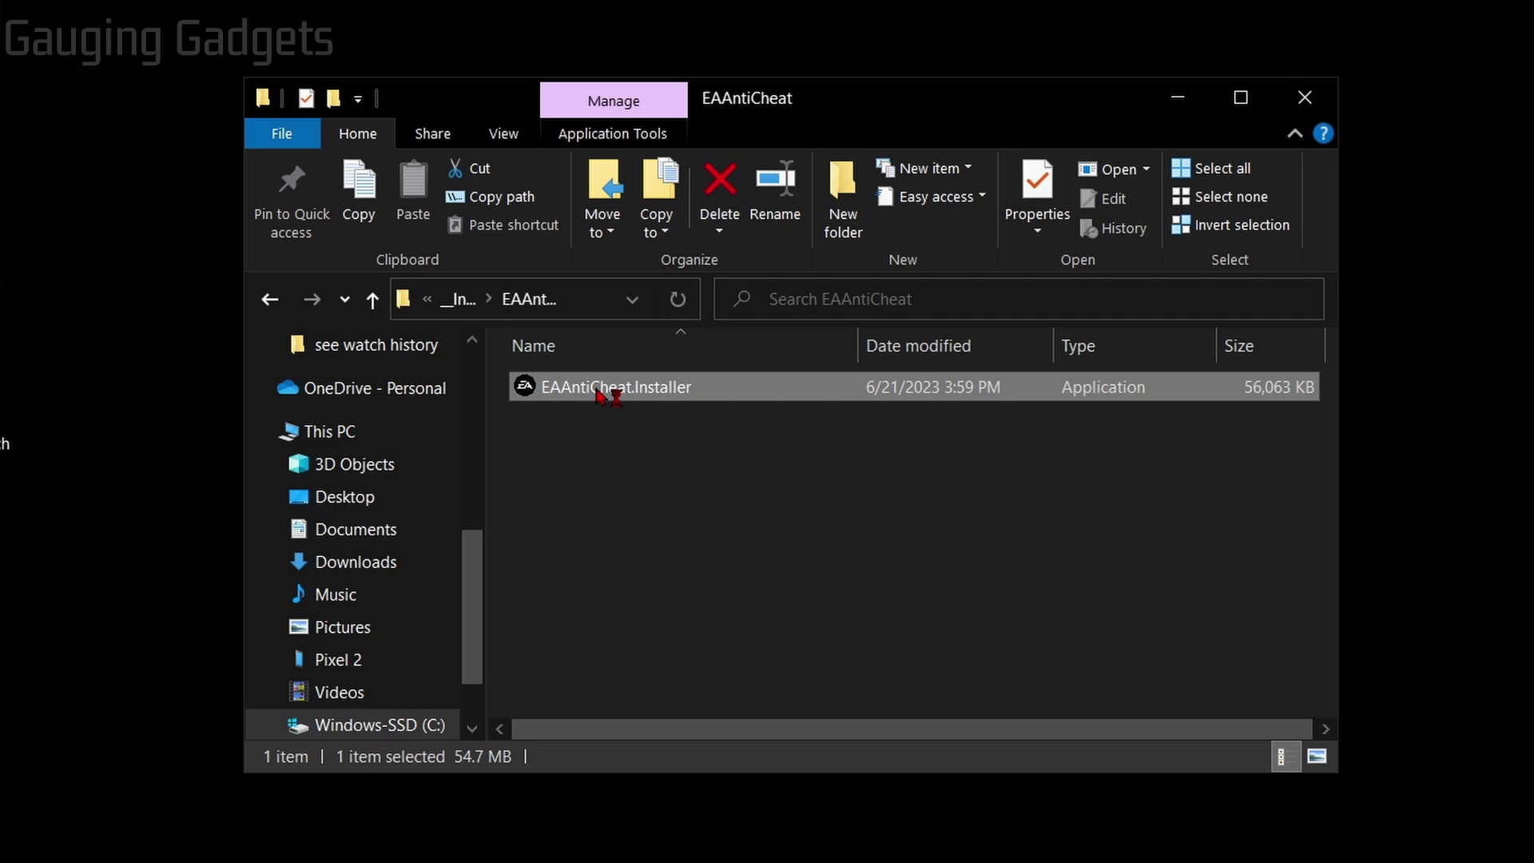
double_click(599, 391)
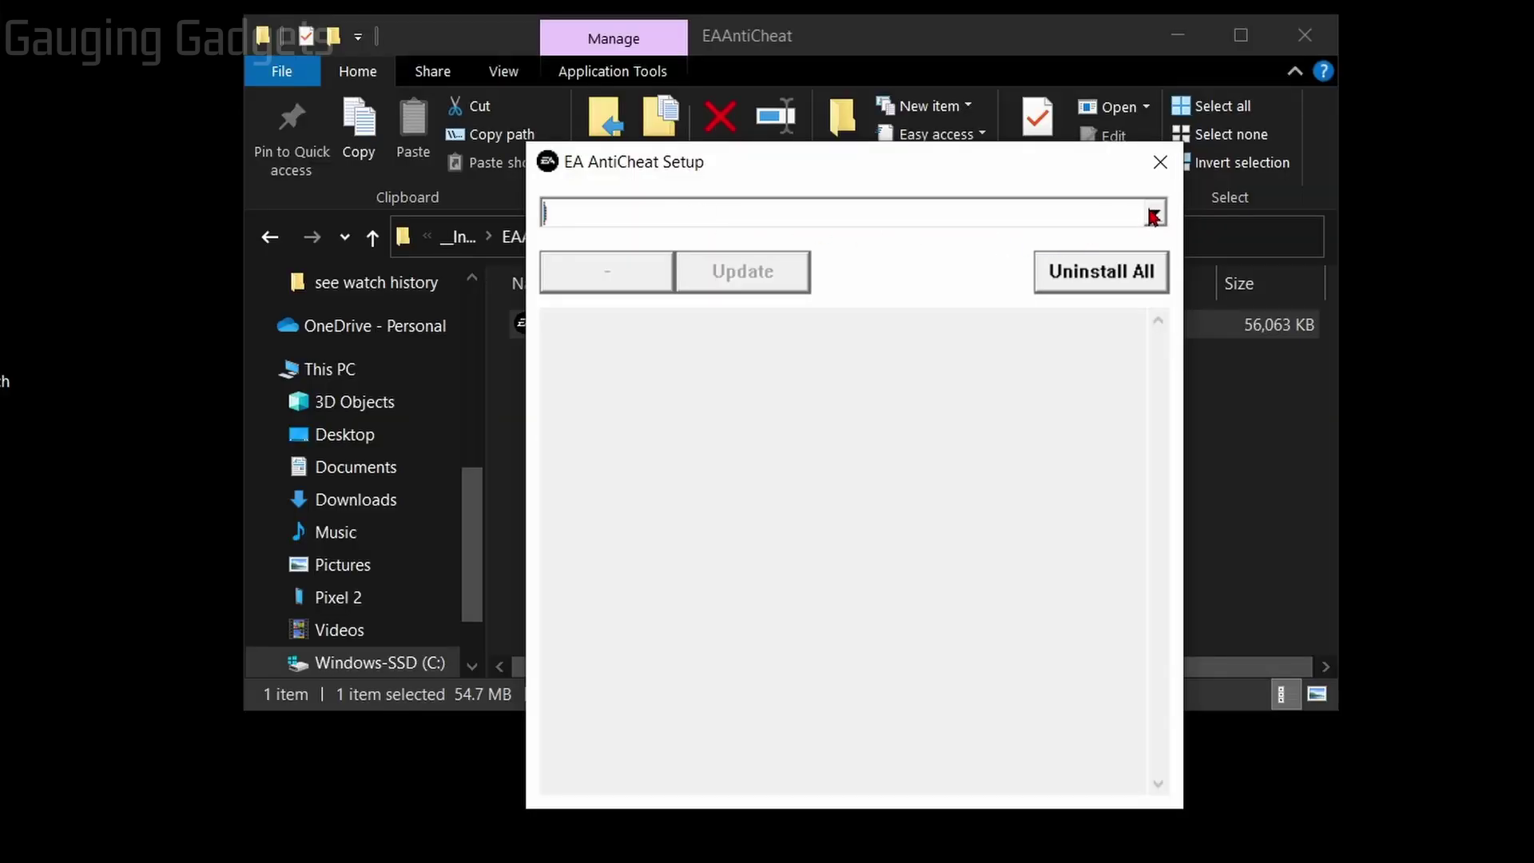
left_click(1152, 280)
- Pick FIFA 23, uninstall then reinstall EA AntiCheat, and close Setup and File Explorer
left_click(631, 242)
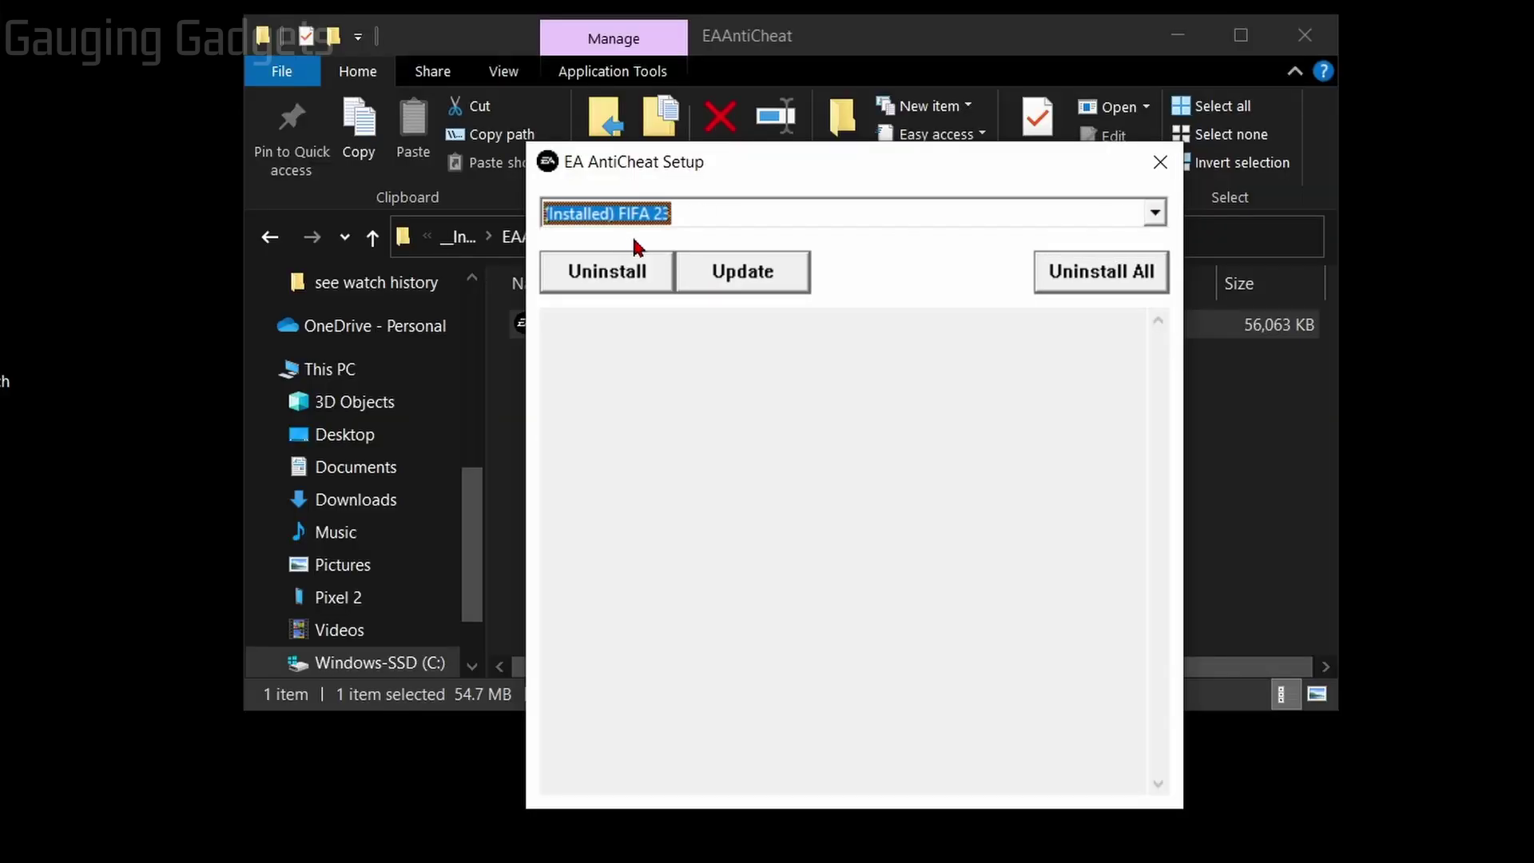
left_click(590, 277)
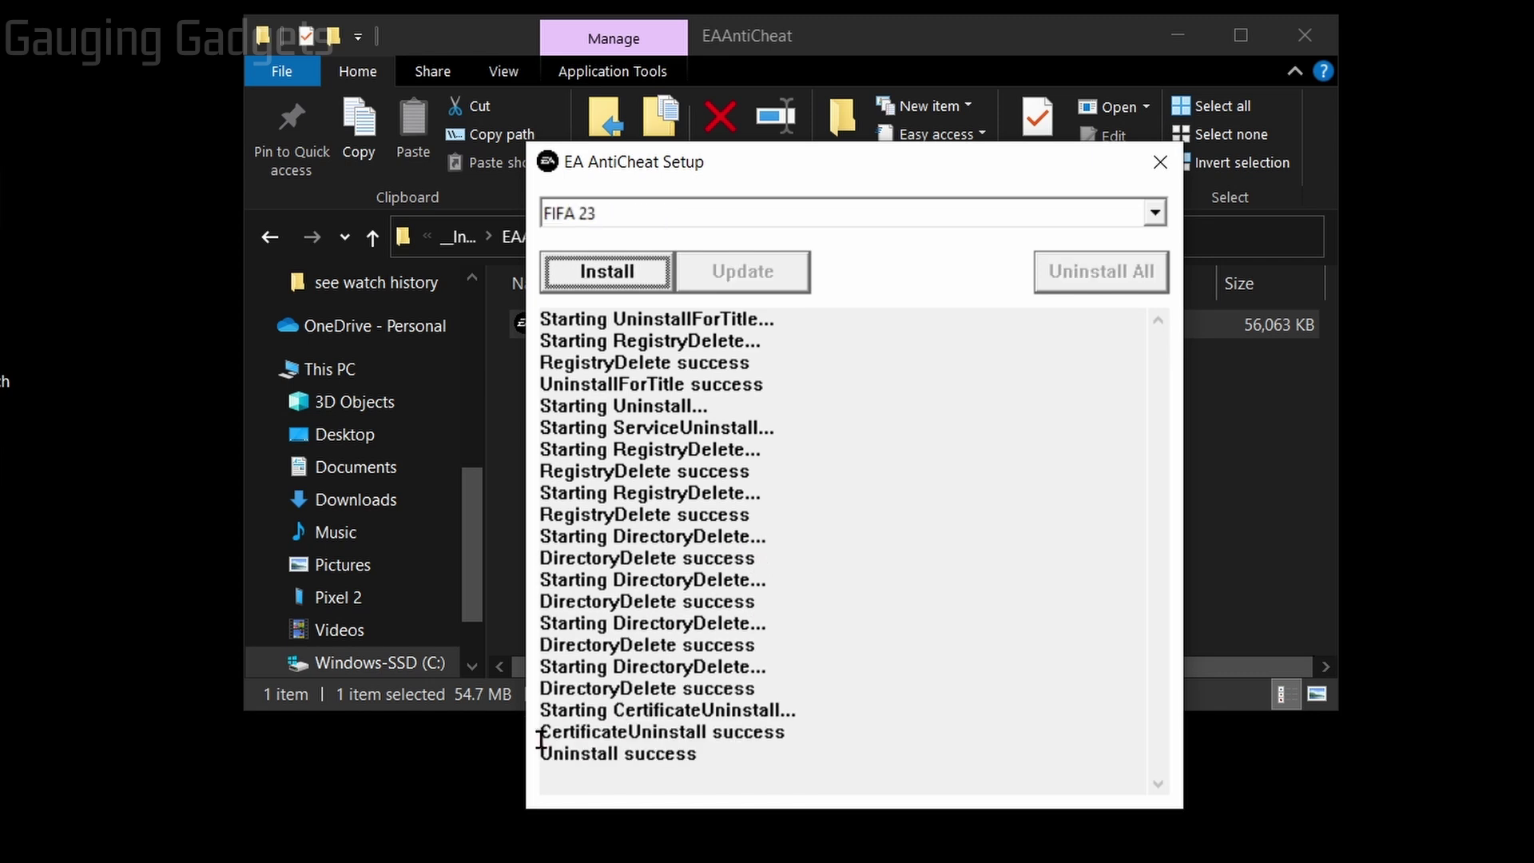
left_click(600, 279)
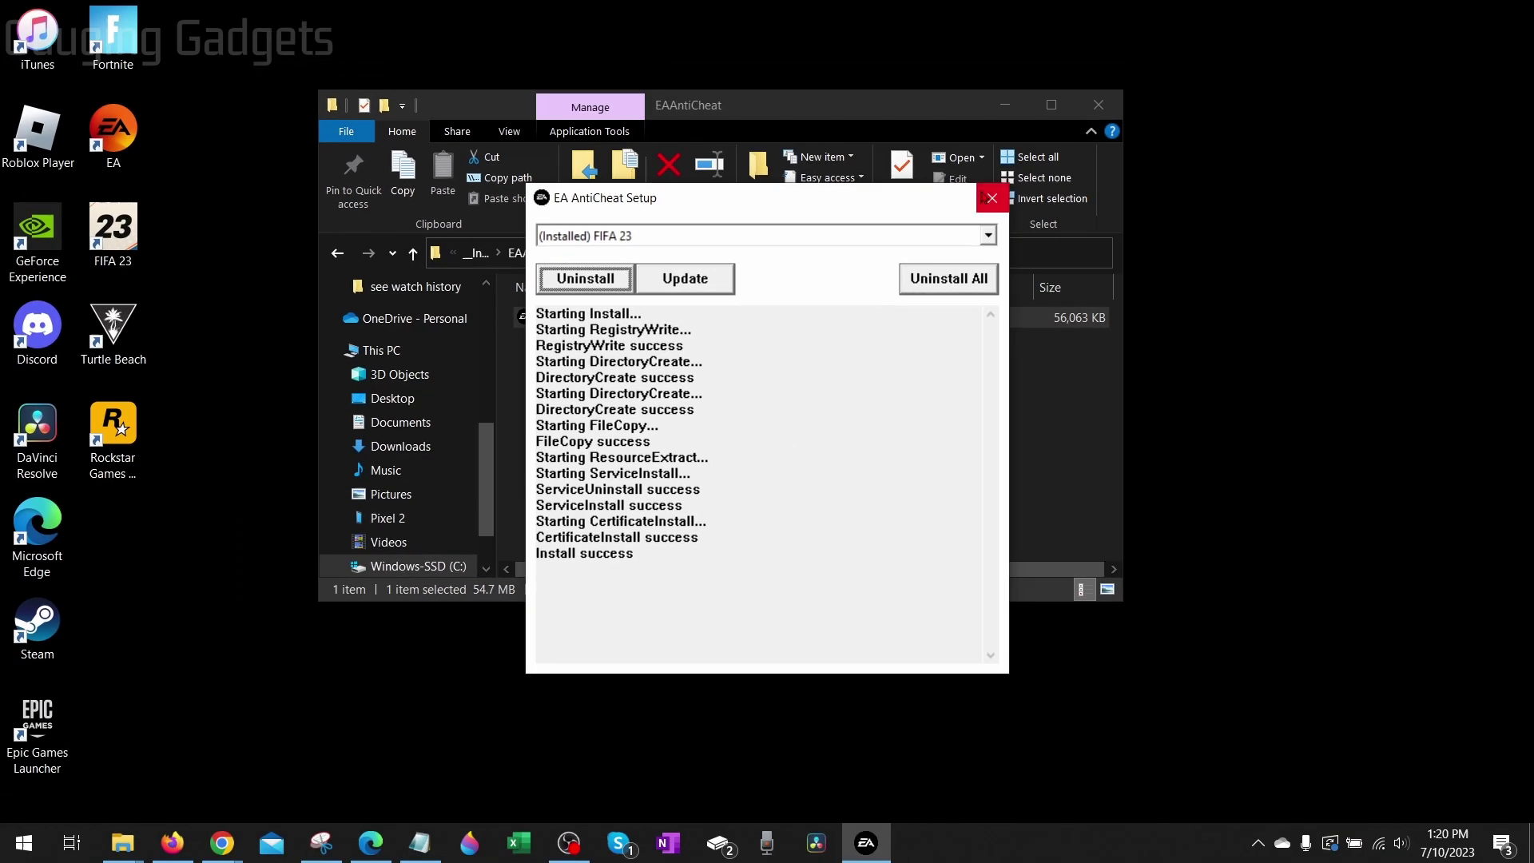
left_click(992, 198)
left_click(1104, 114)
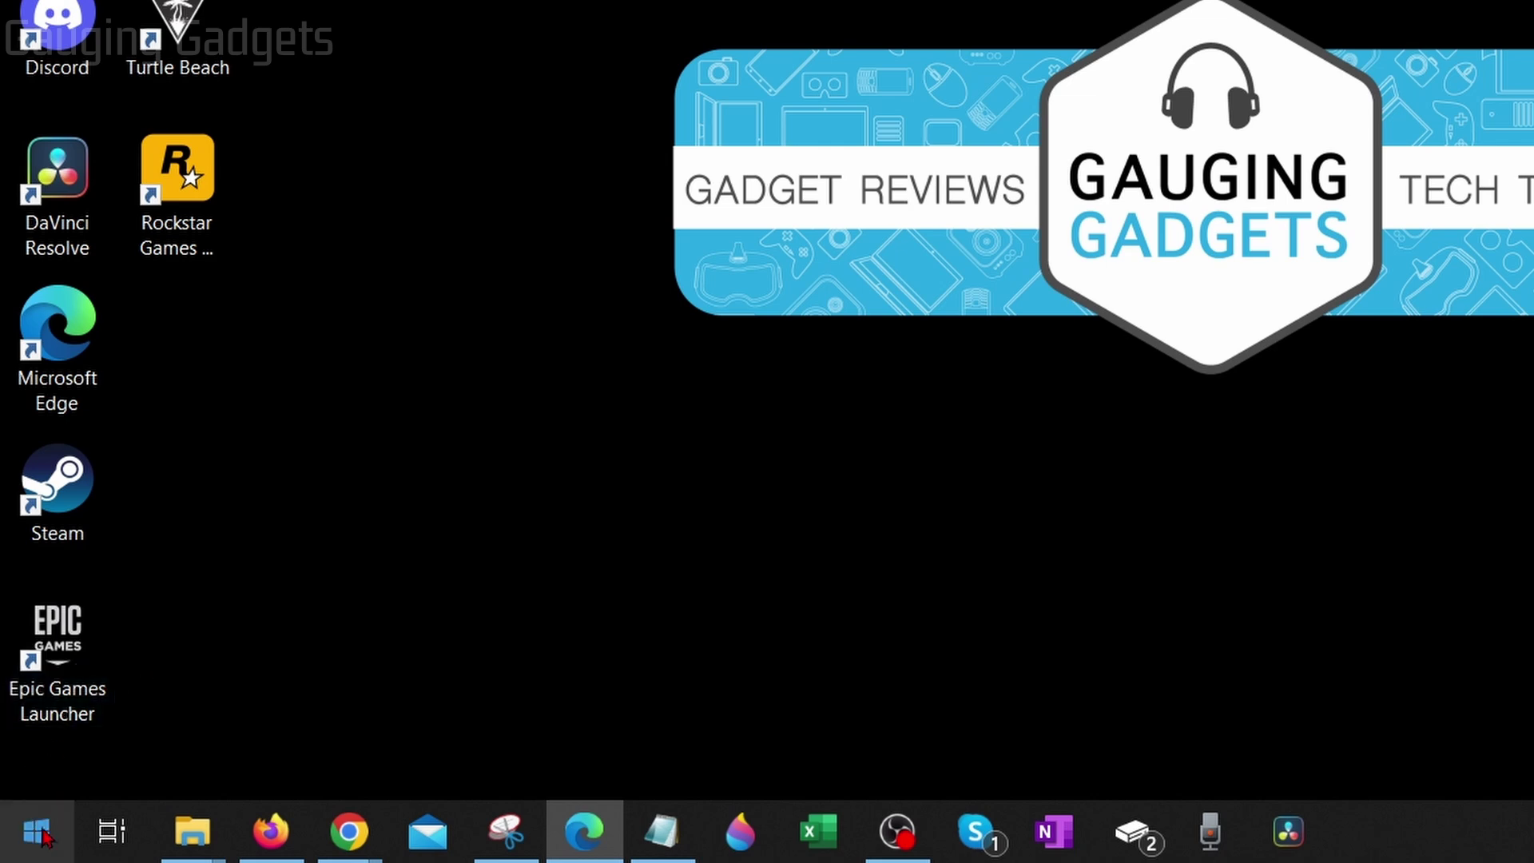
- Run %localappdata% from the Start button's Run prompt
right_click(42, 837)
left_click(135, 687)
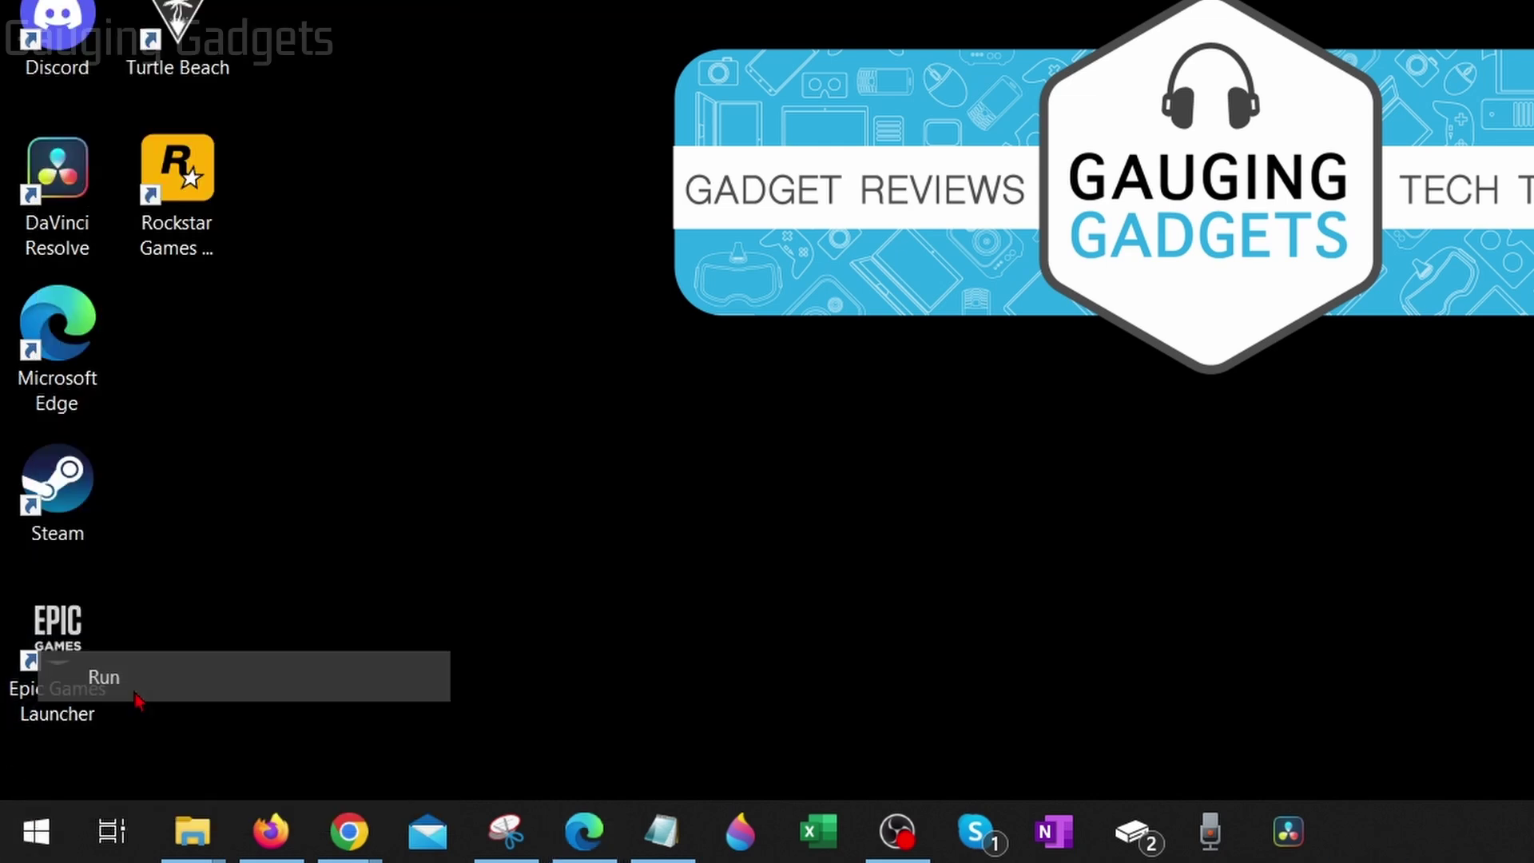
key("Down")
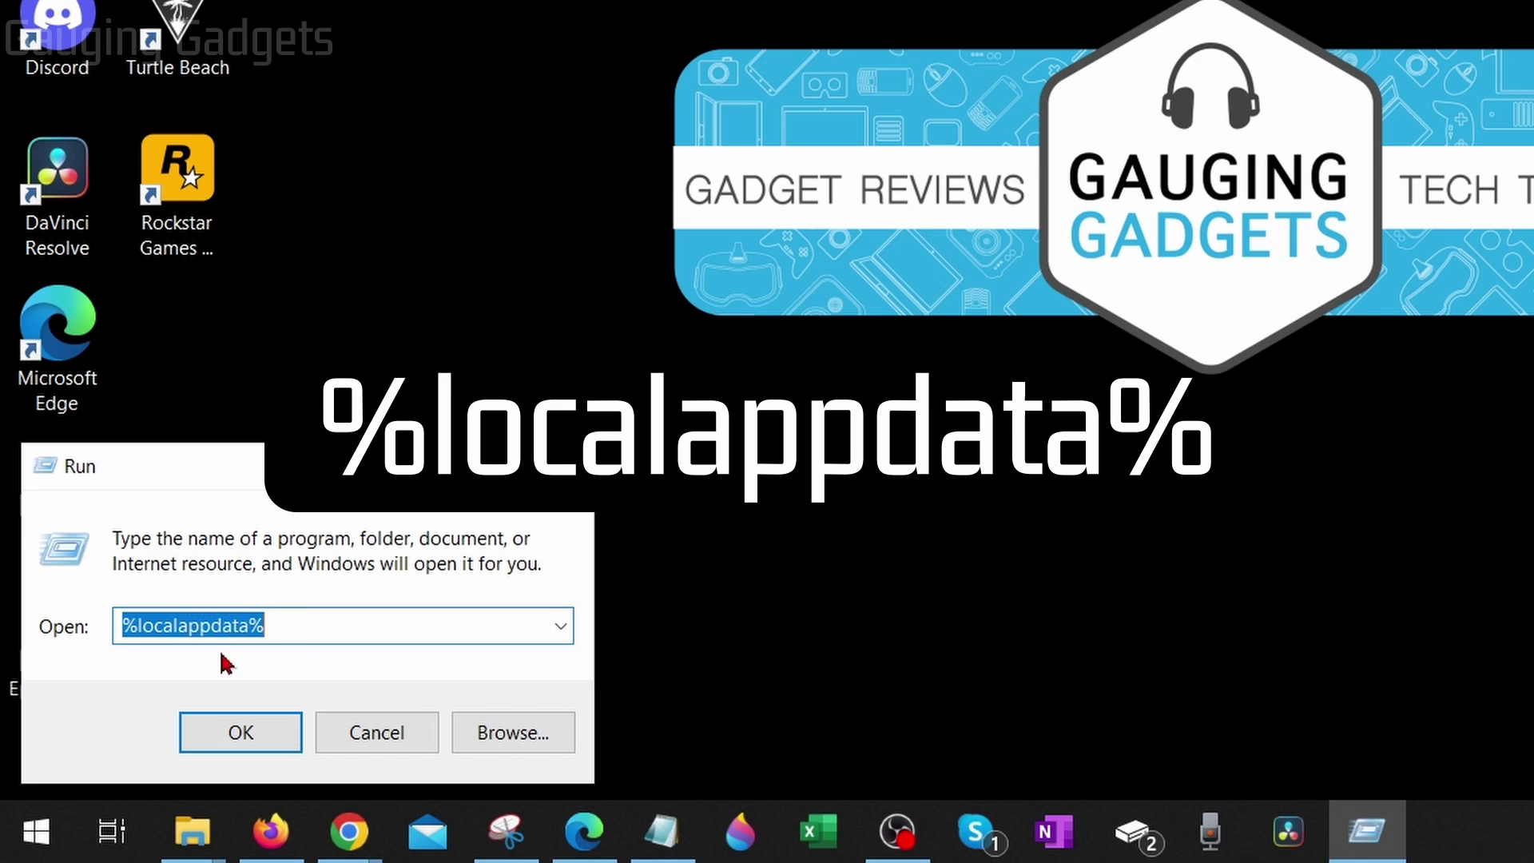
left_click(240, 733)
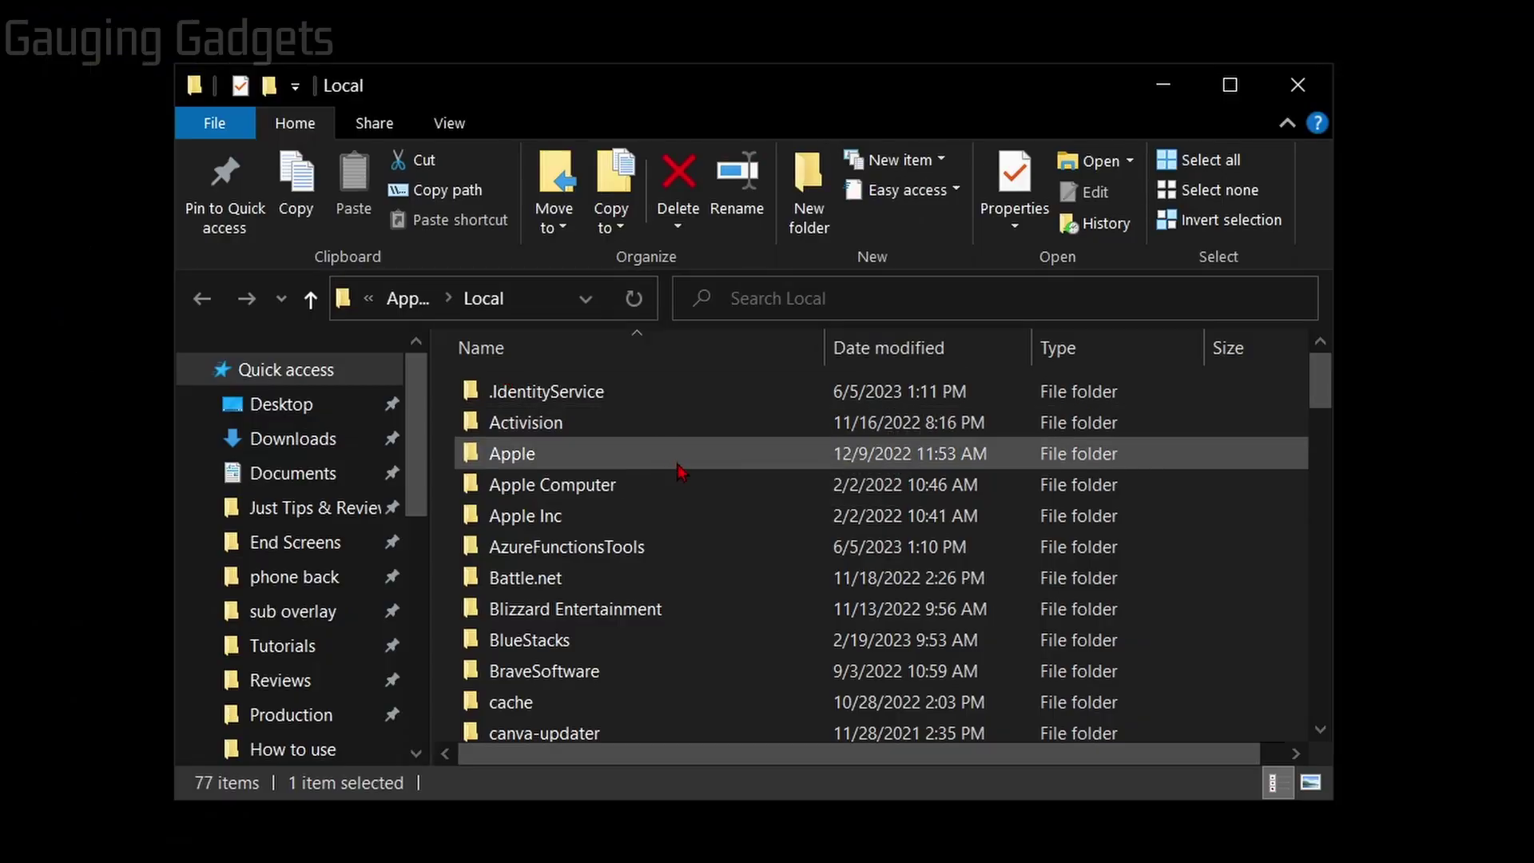
- Delete the EADesktop and Electronic Arts folders from AppData\Local
mouse_move(710, 500)
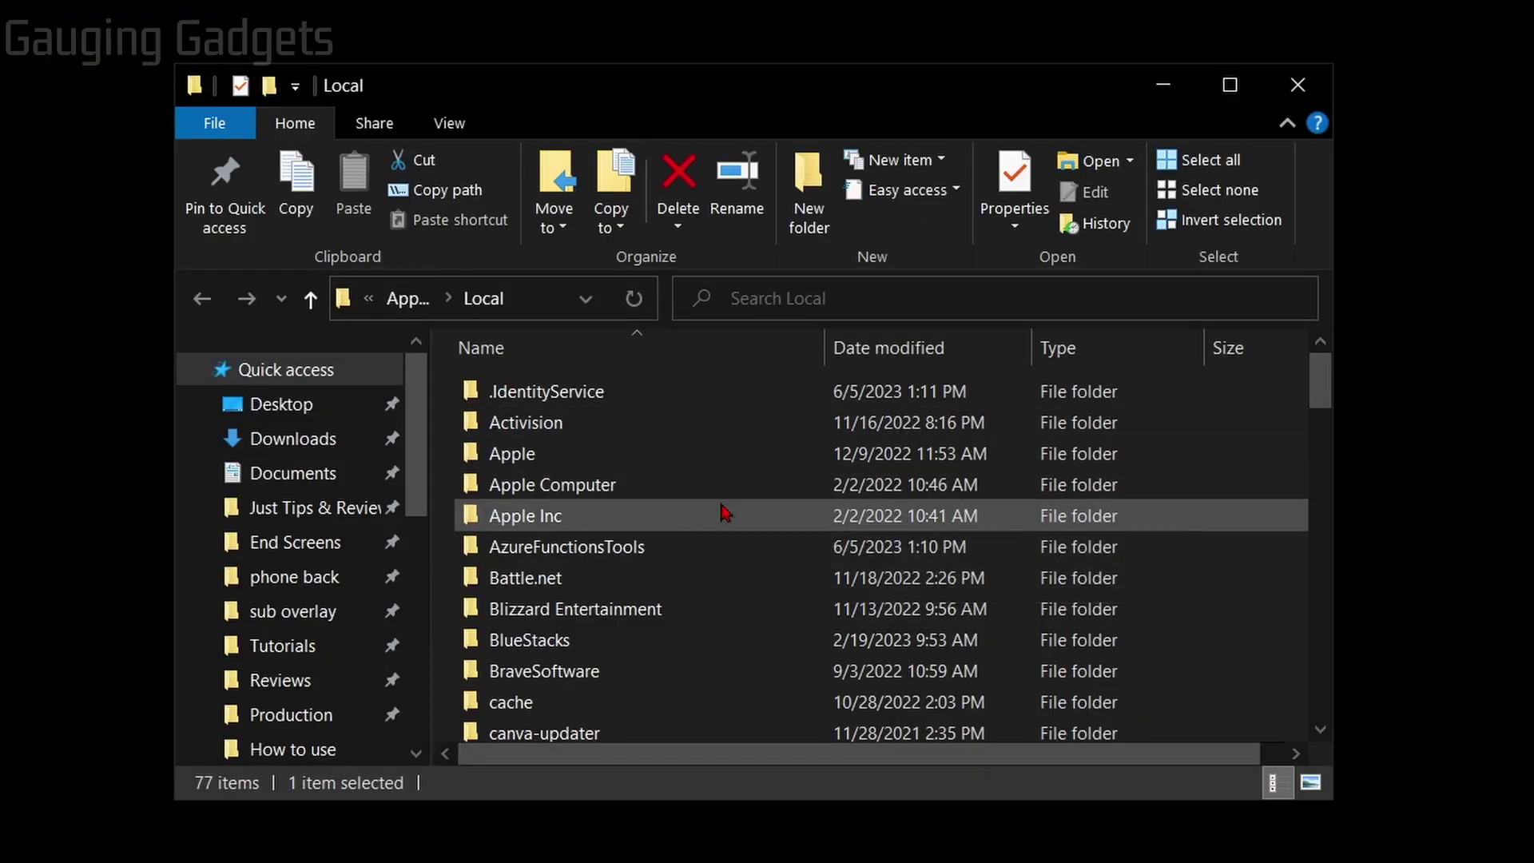
mouse_move(743, 527)
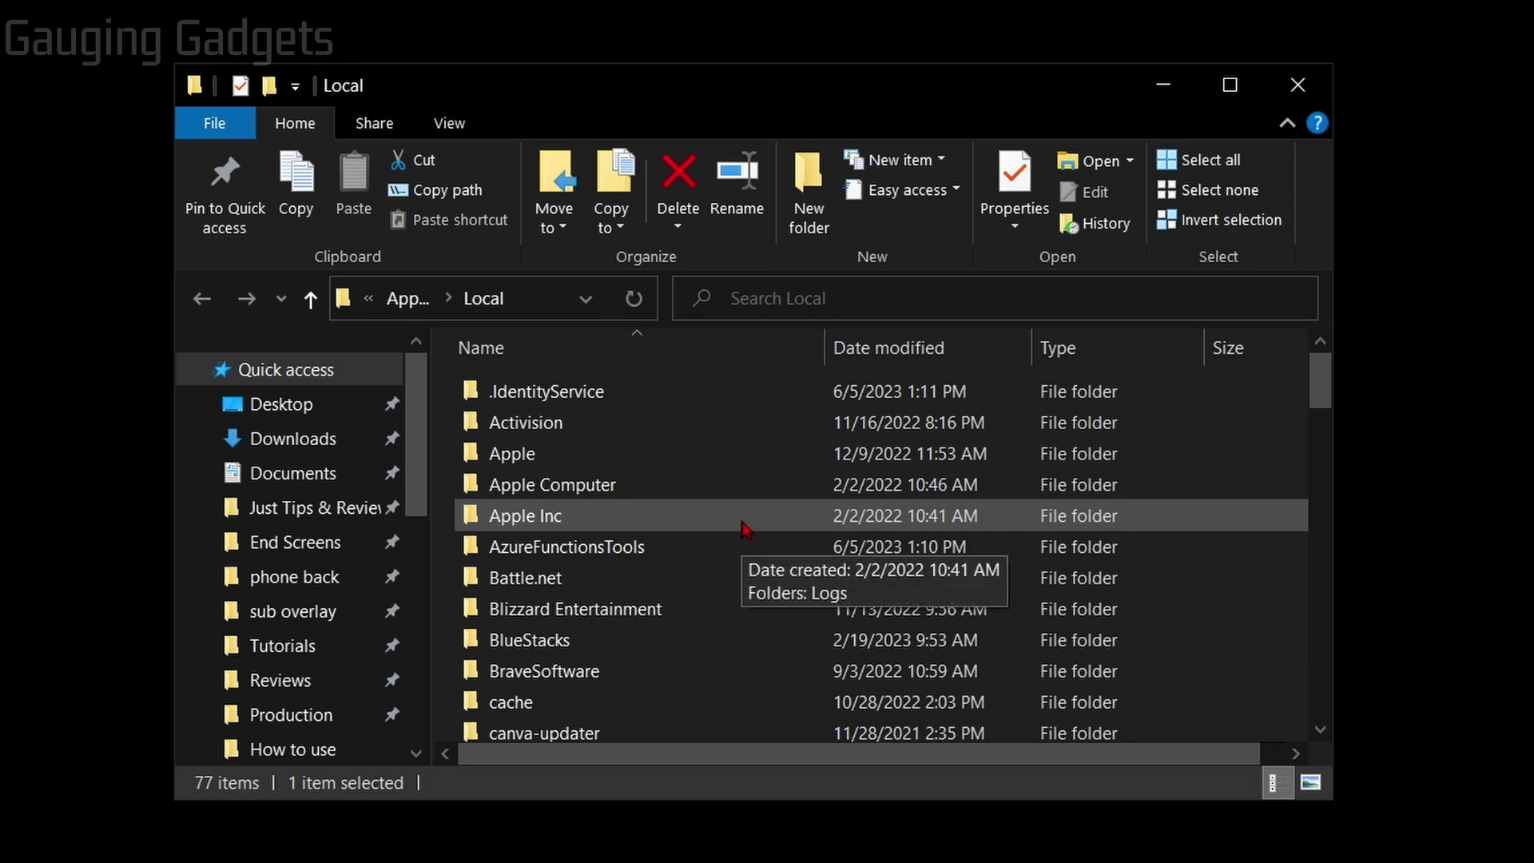
scroll(687, 544, "down", 6)
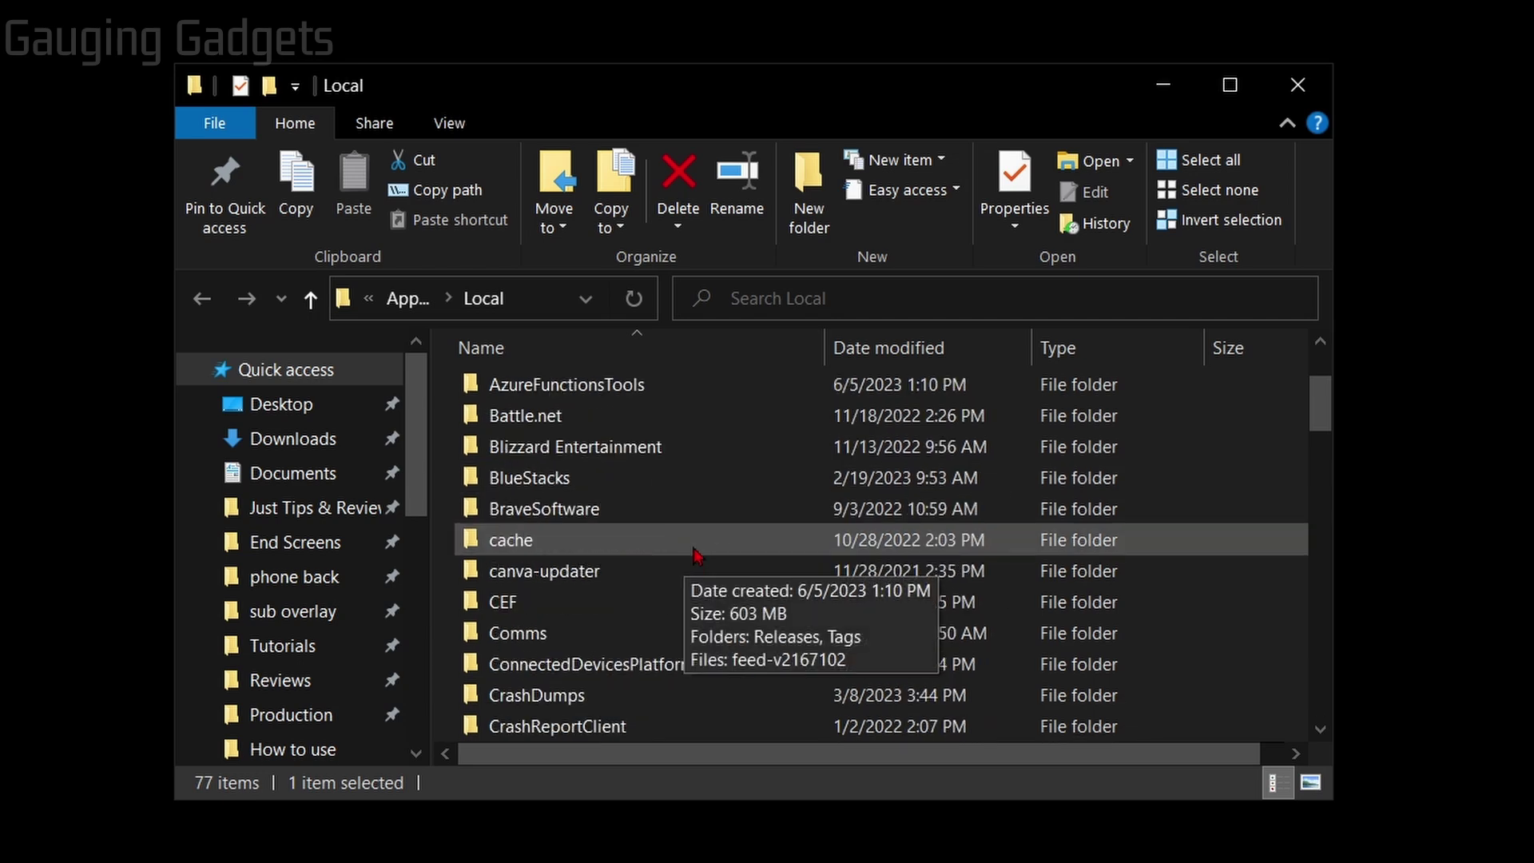
mouse_move(693, 556)
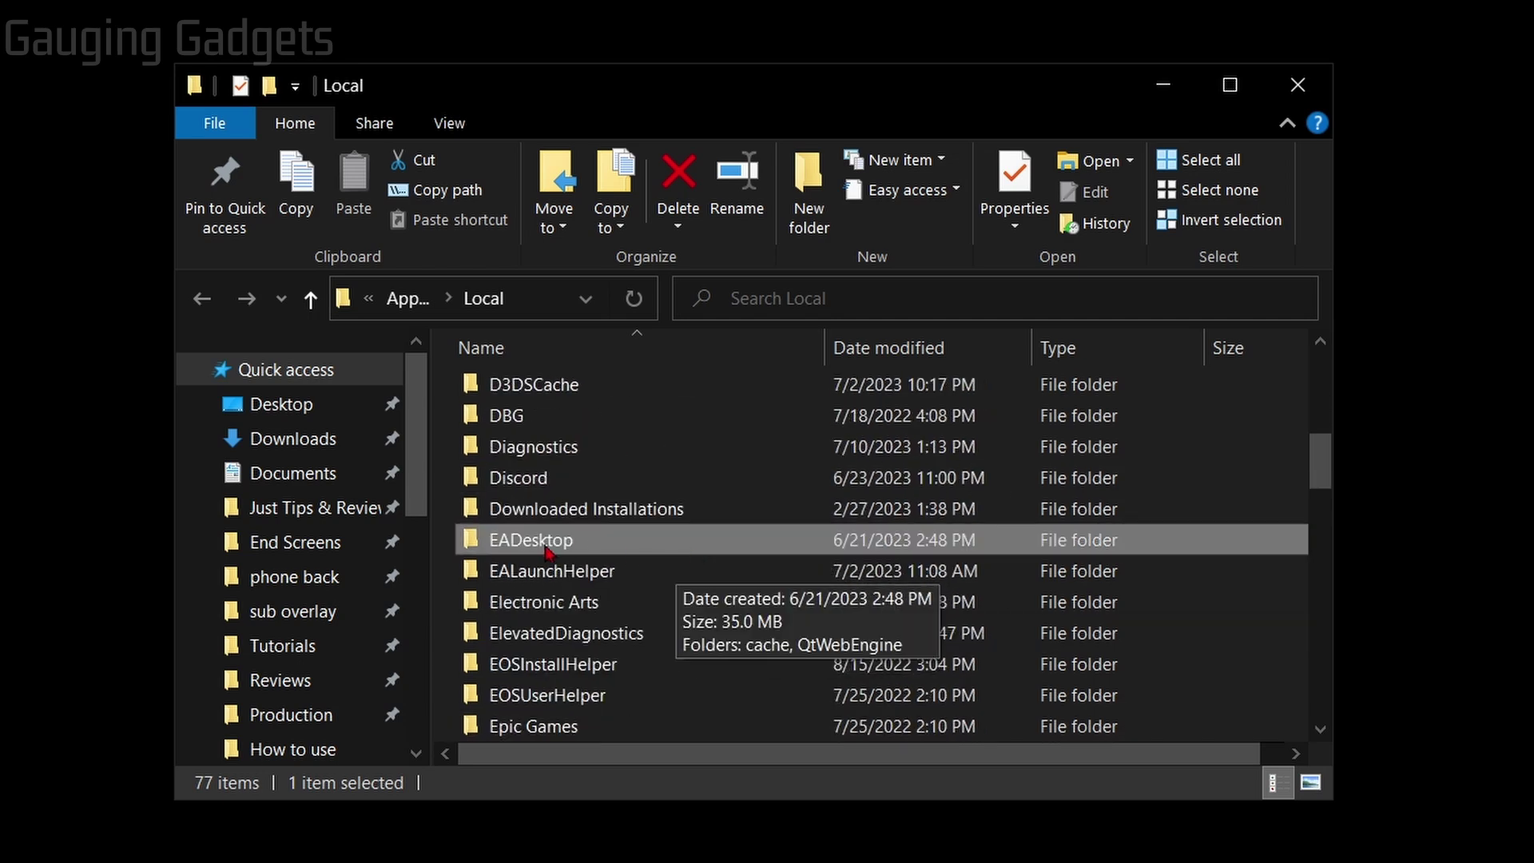
right_click(546, 550)
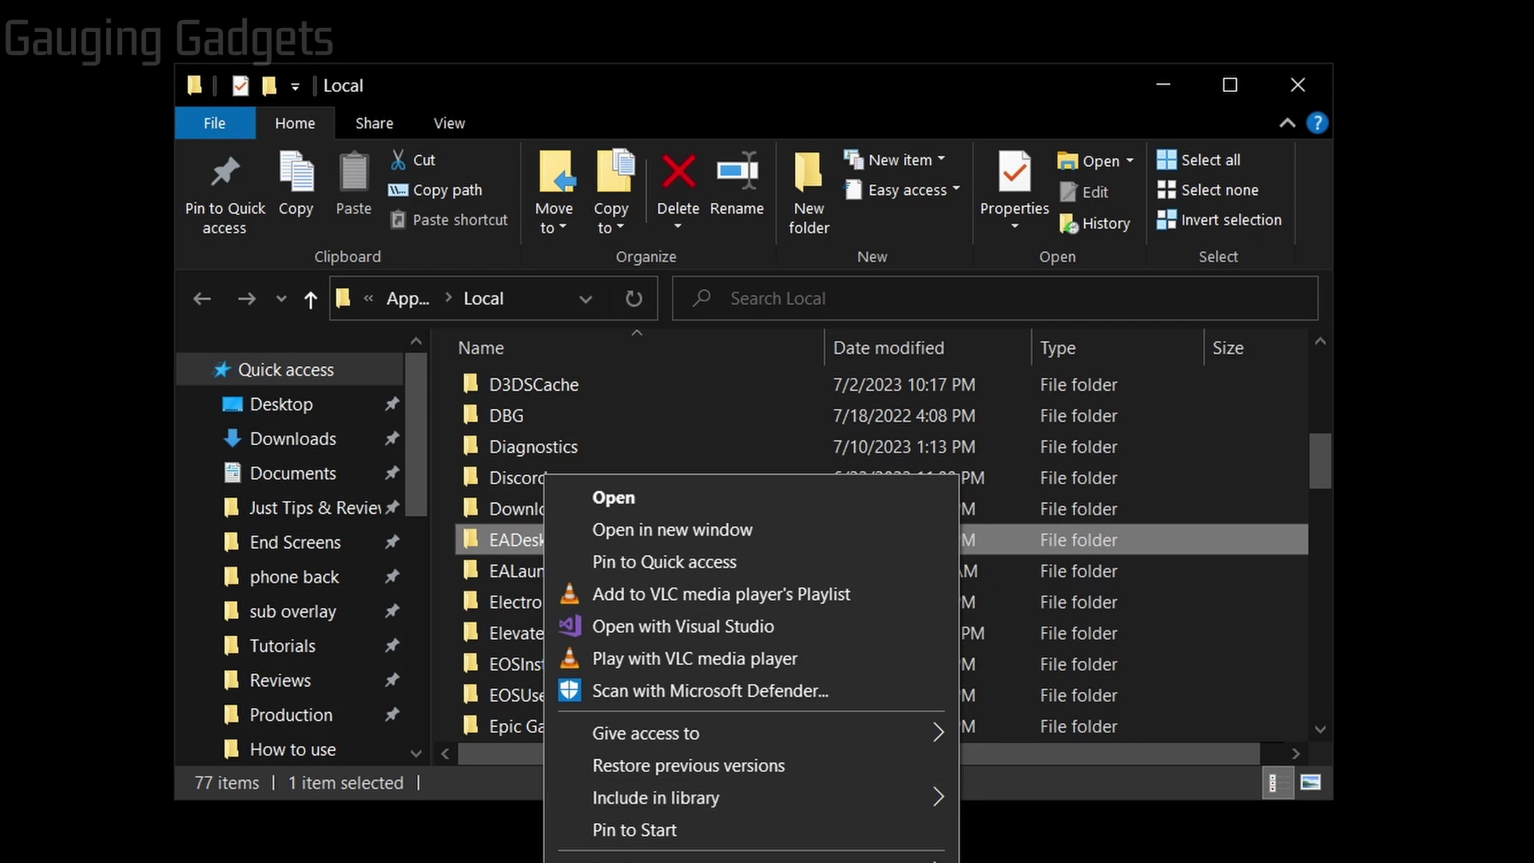
key("Delete")
left_click(519, 580)
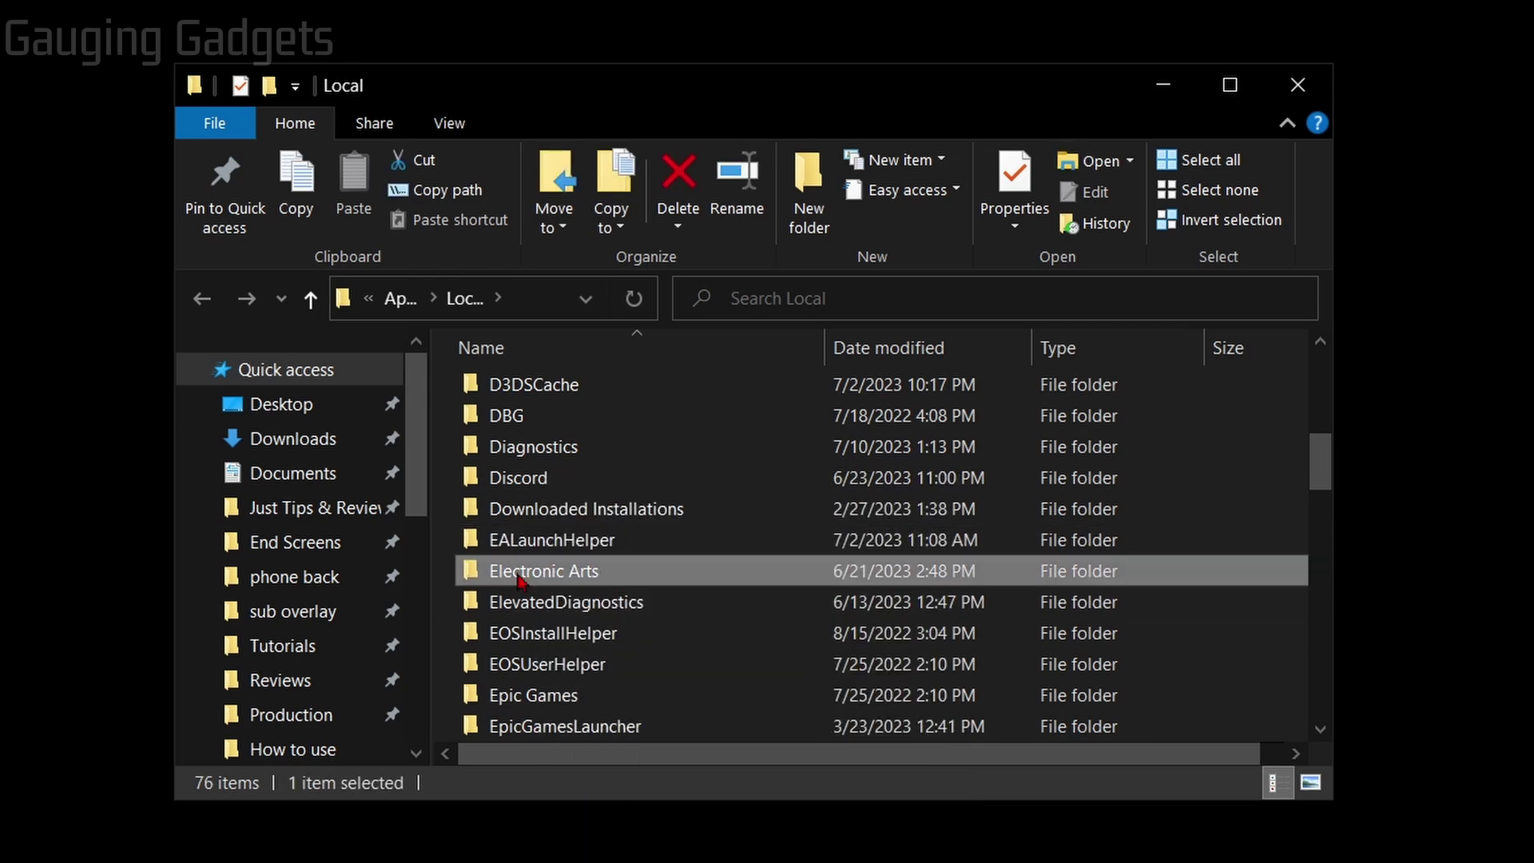
right_click(548, 575)
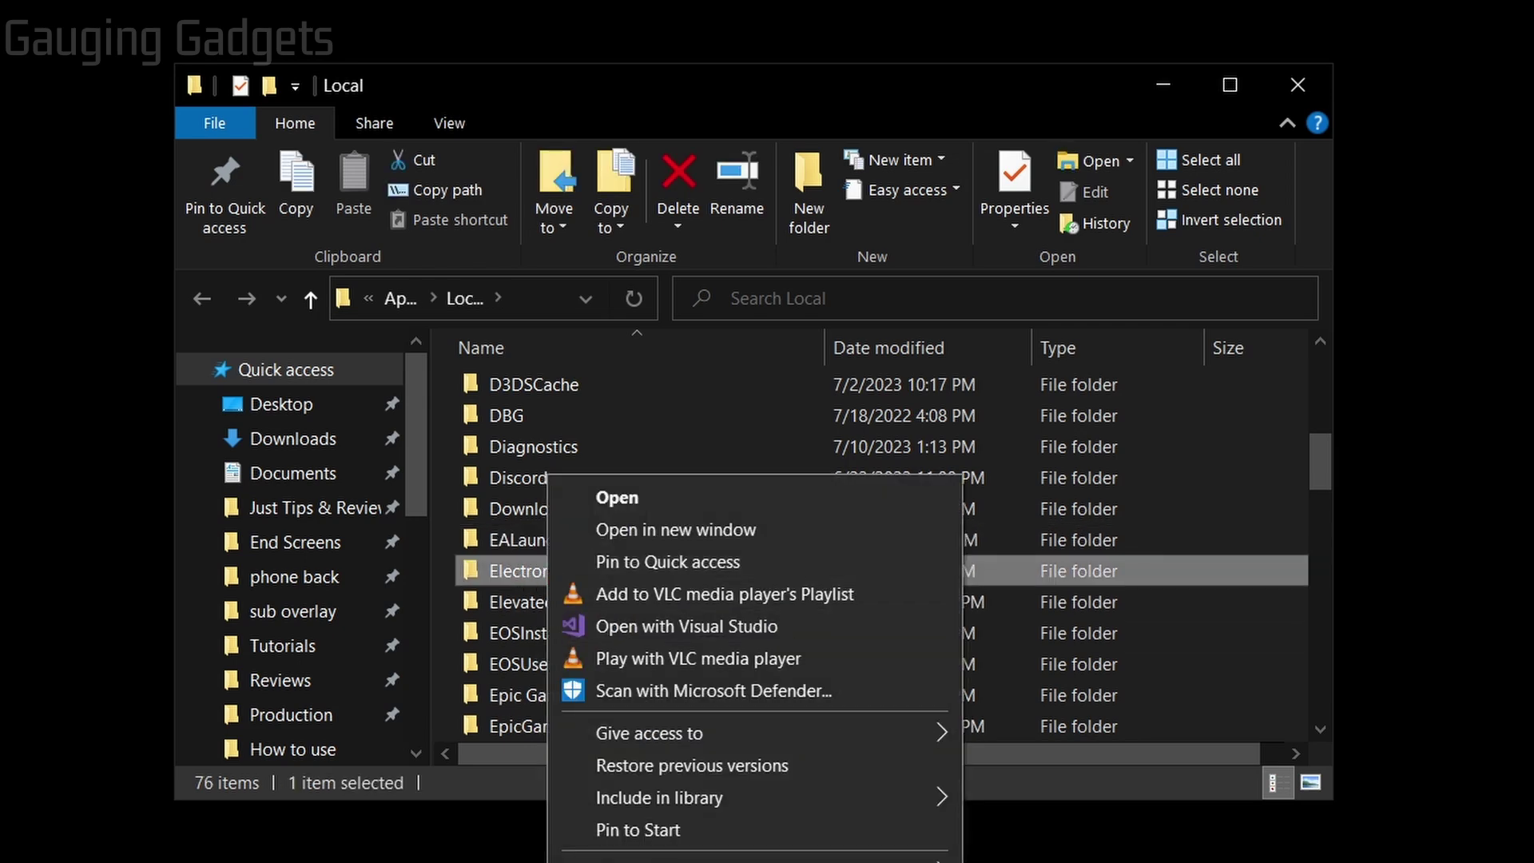
key("Delete")
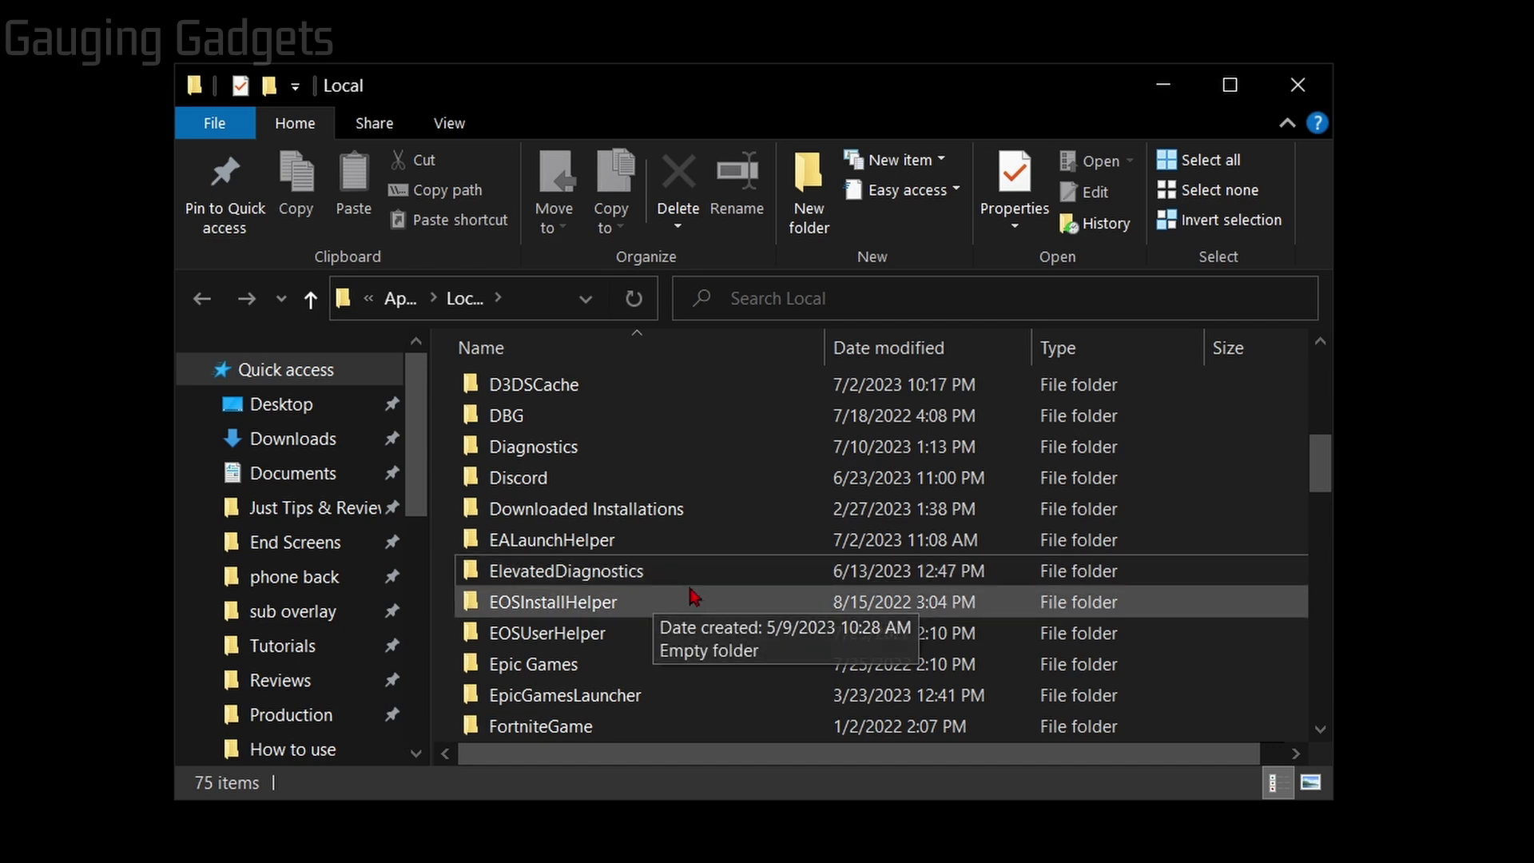
- Delete the Steam and Origin folders from AppData\Local
scroll(695, 595, "down", 1)
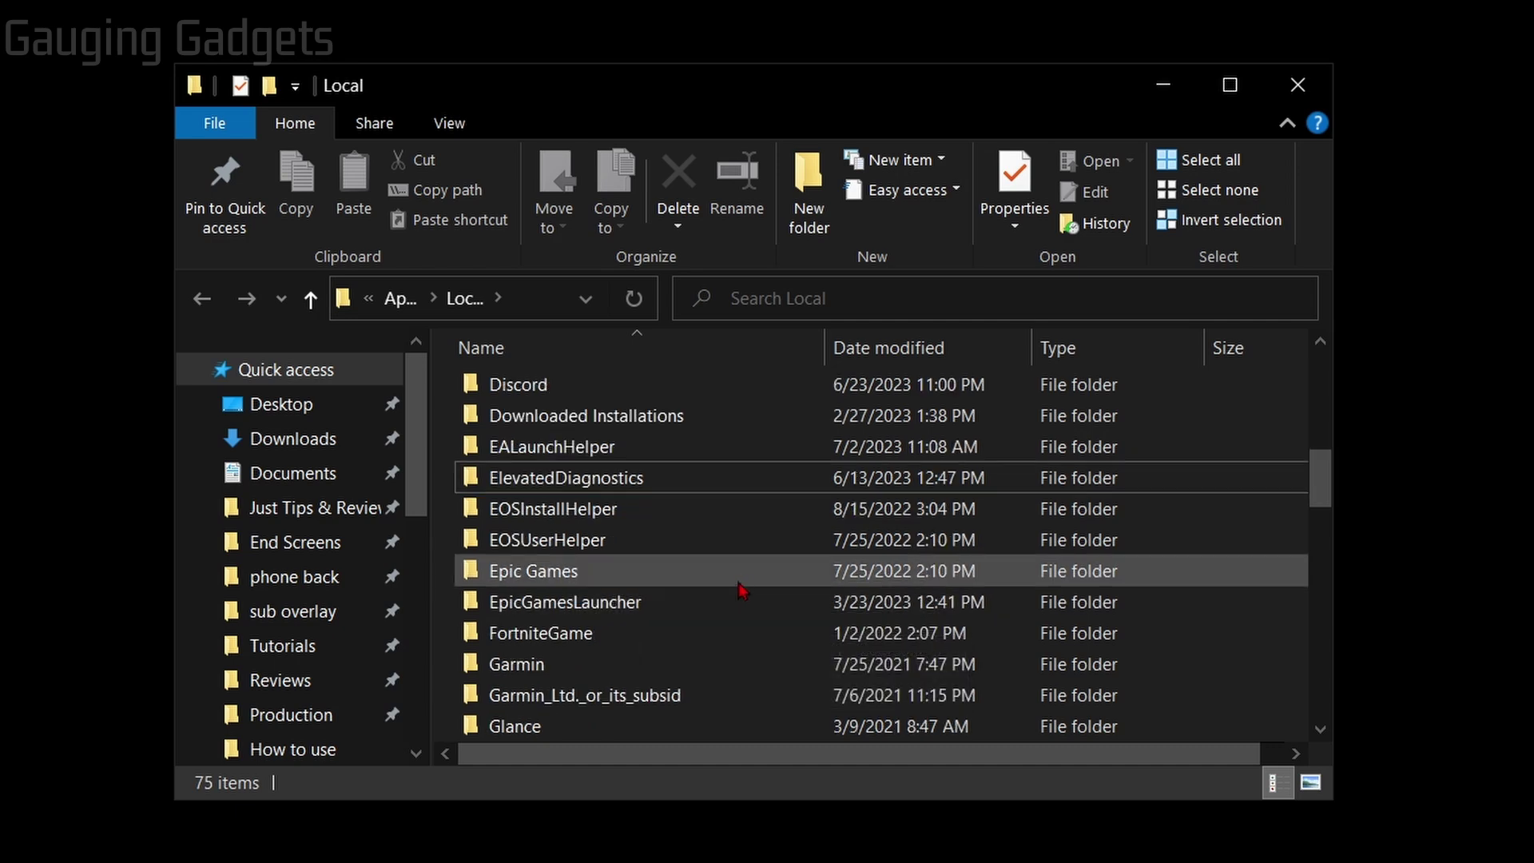
scroll(739, 587, "down", 4)
scroll(741, 583, "down", 8)
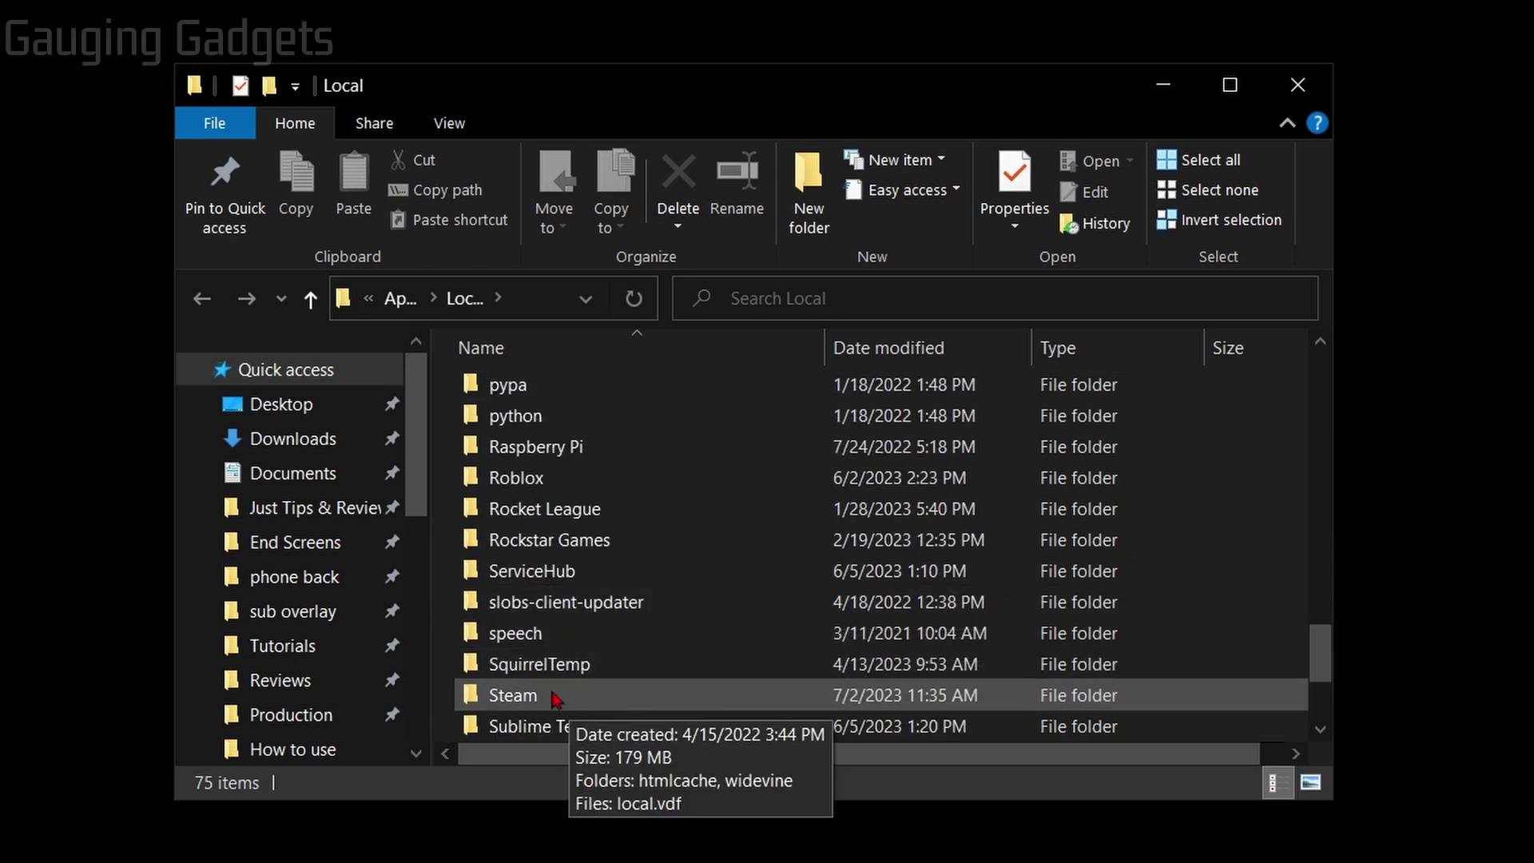
left_click(553, 695)
right_click(553, 695)
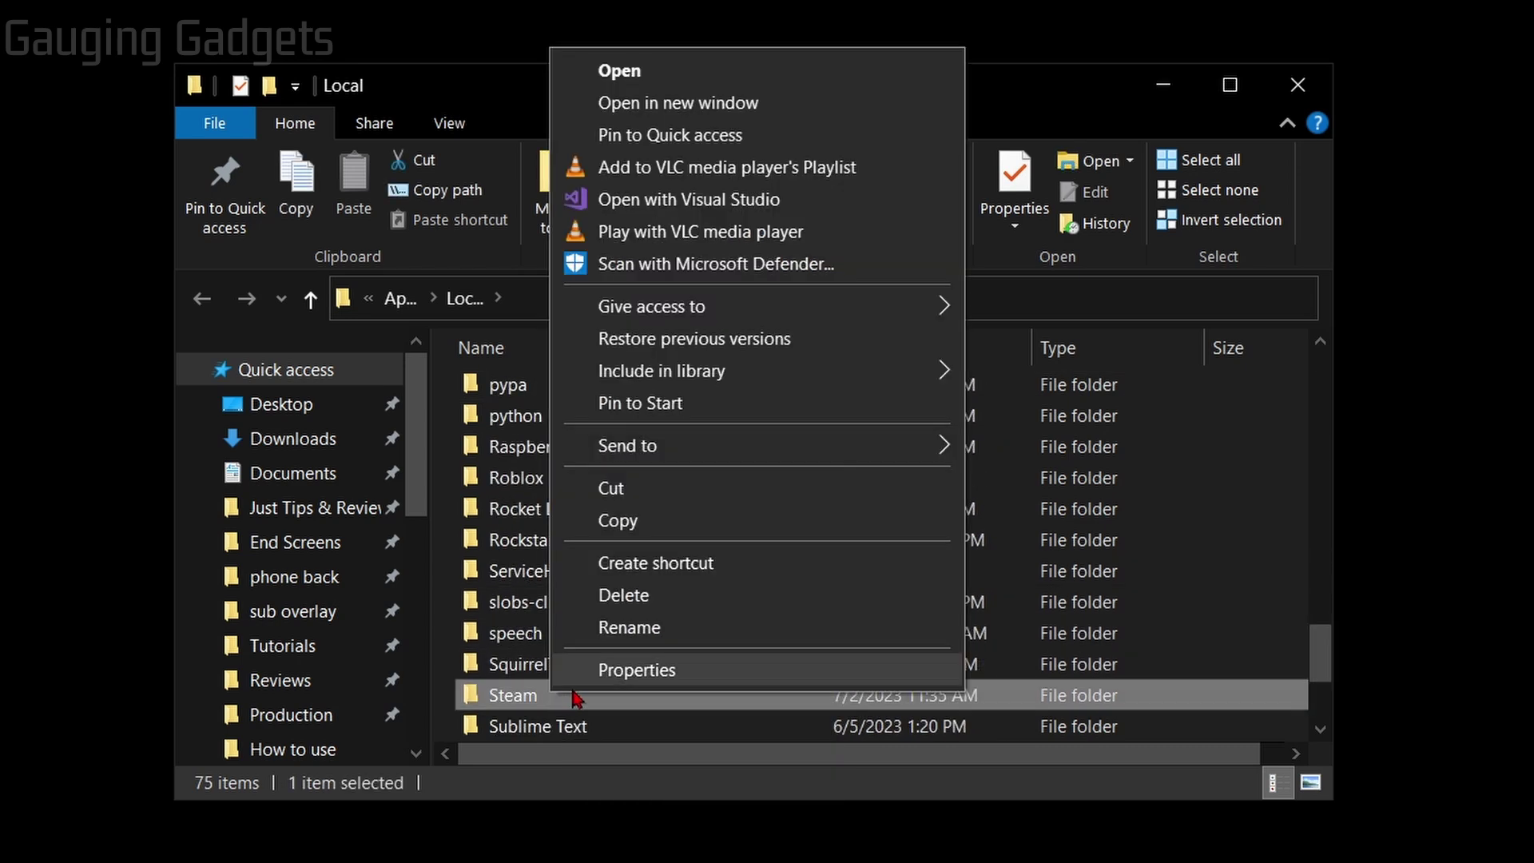
left_click(623, 595)
scroll(682, 615, "up", 5)
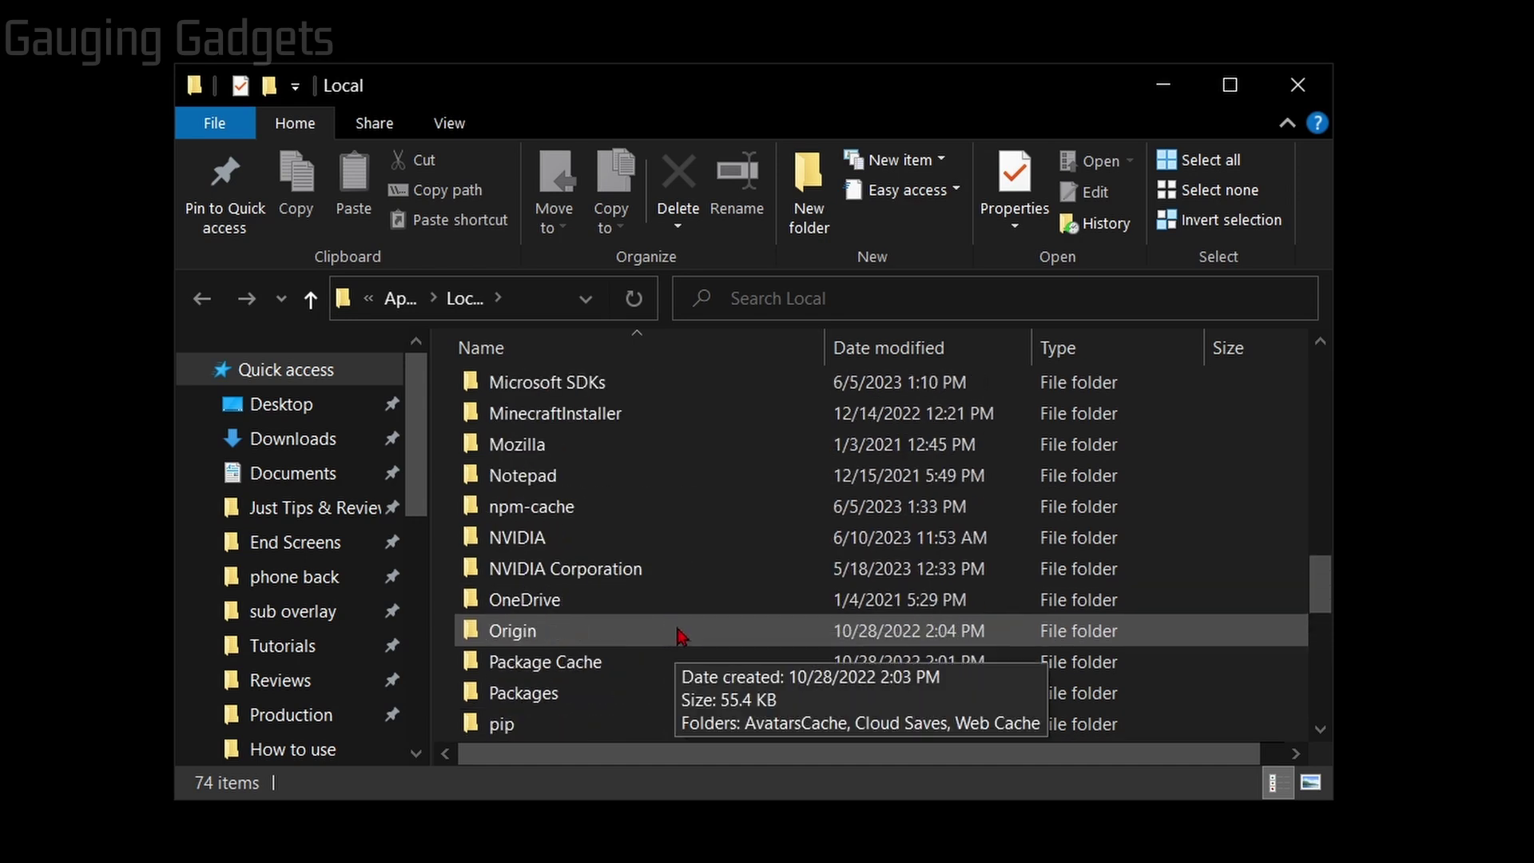
left_click(518, 631)
right_click(520, 630)
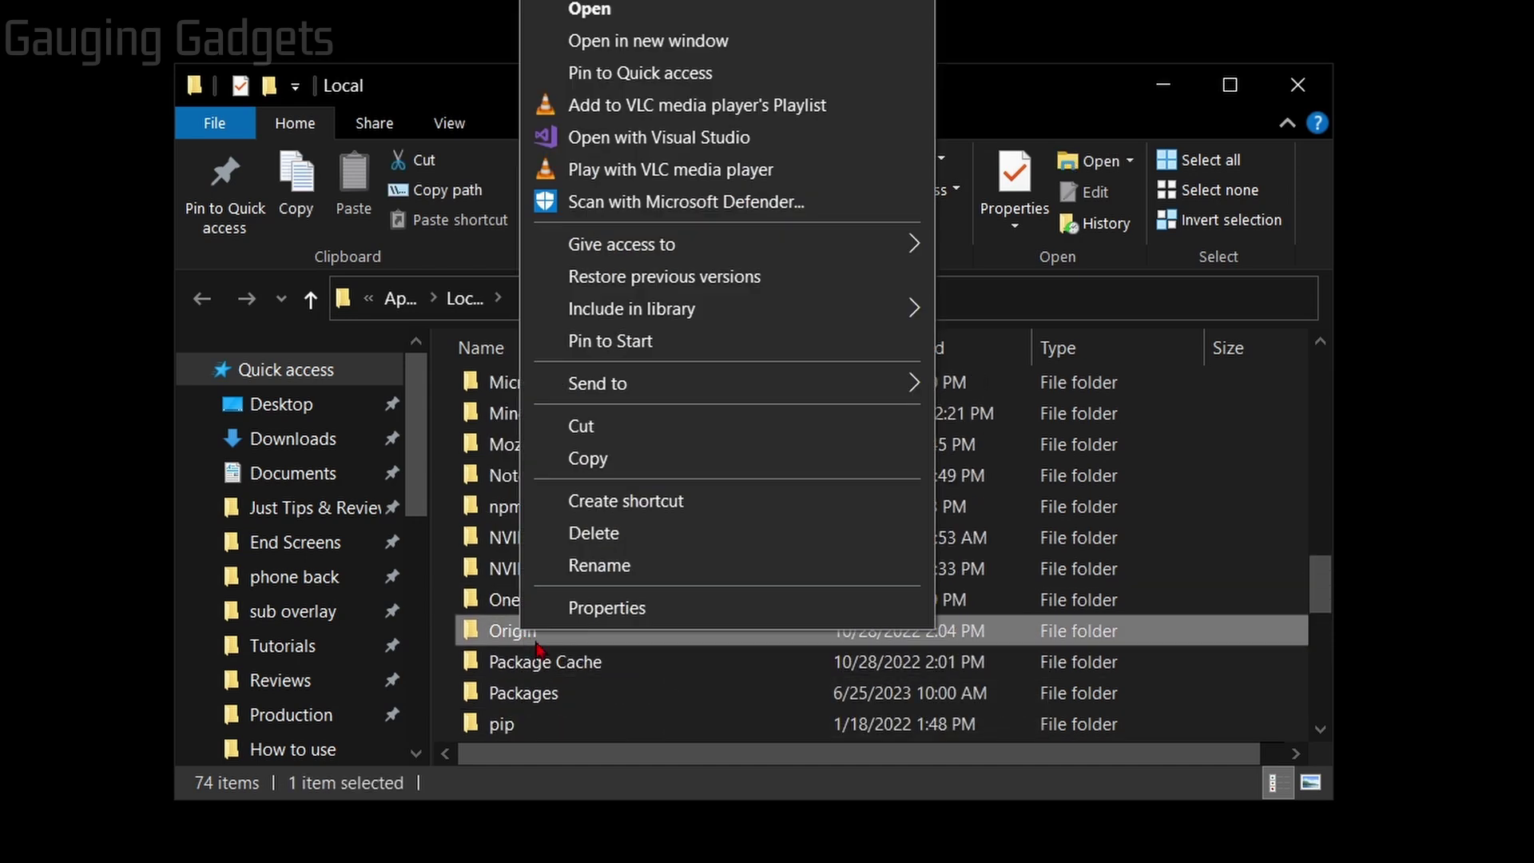
left_click(601, 535)
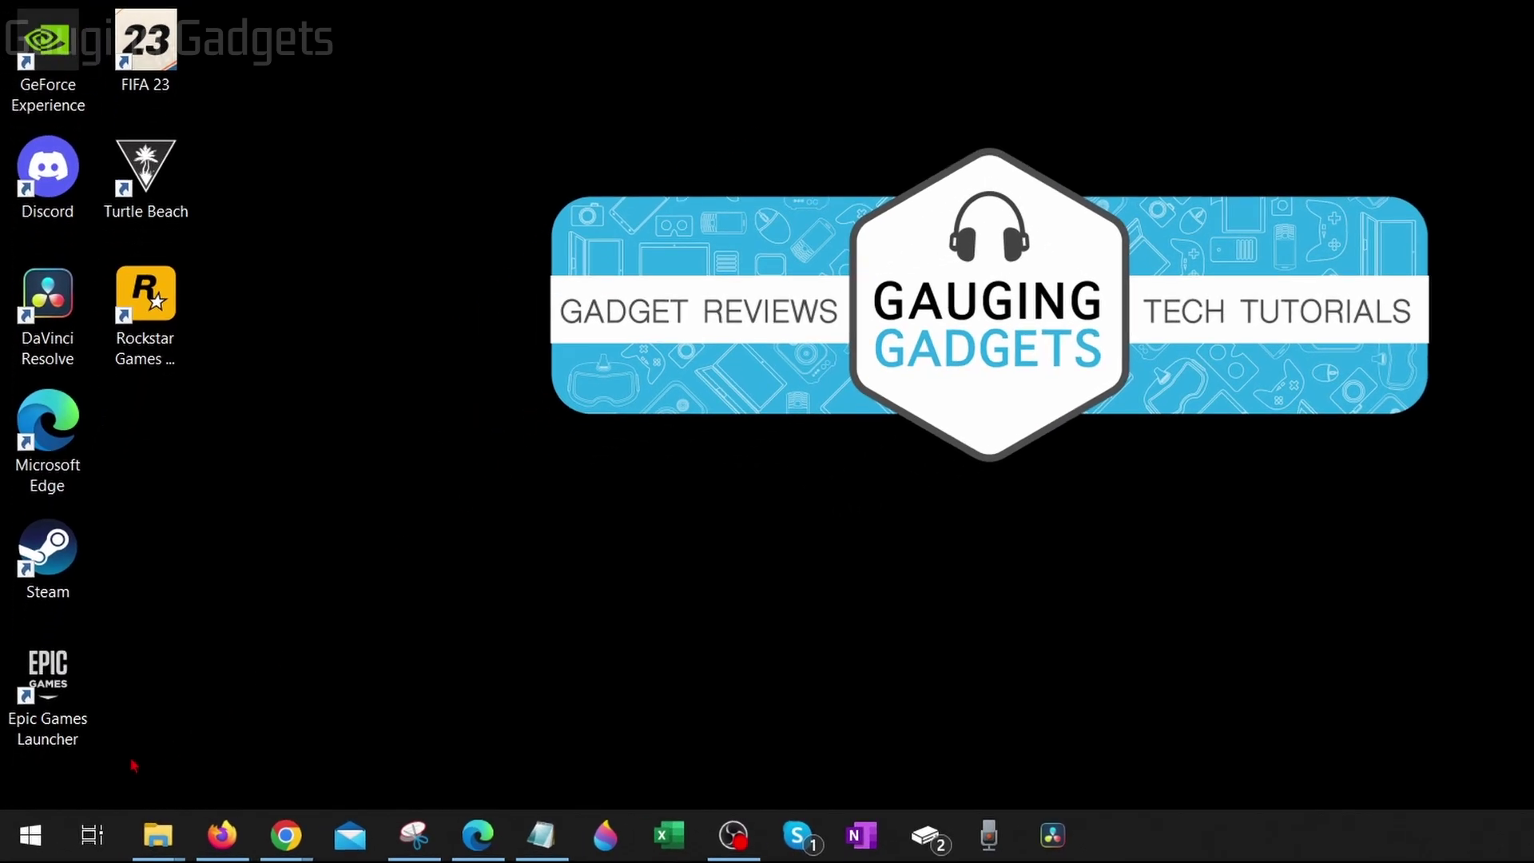
- Open Apps and Features from the Start button's right-click menu
right_click(32, 836)
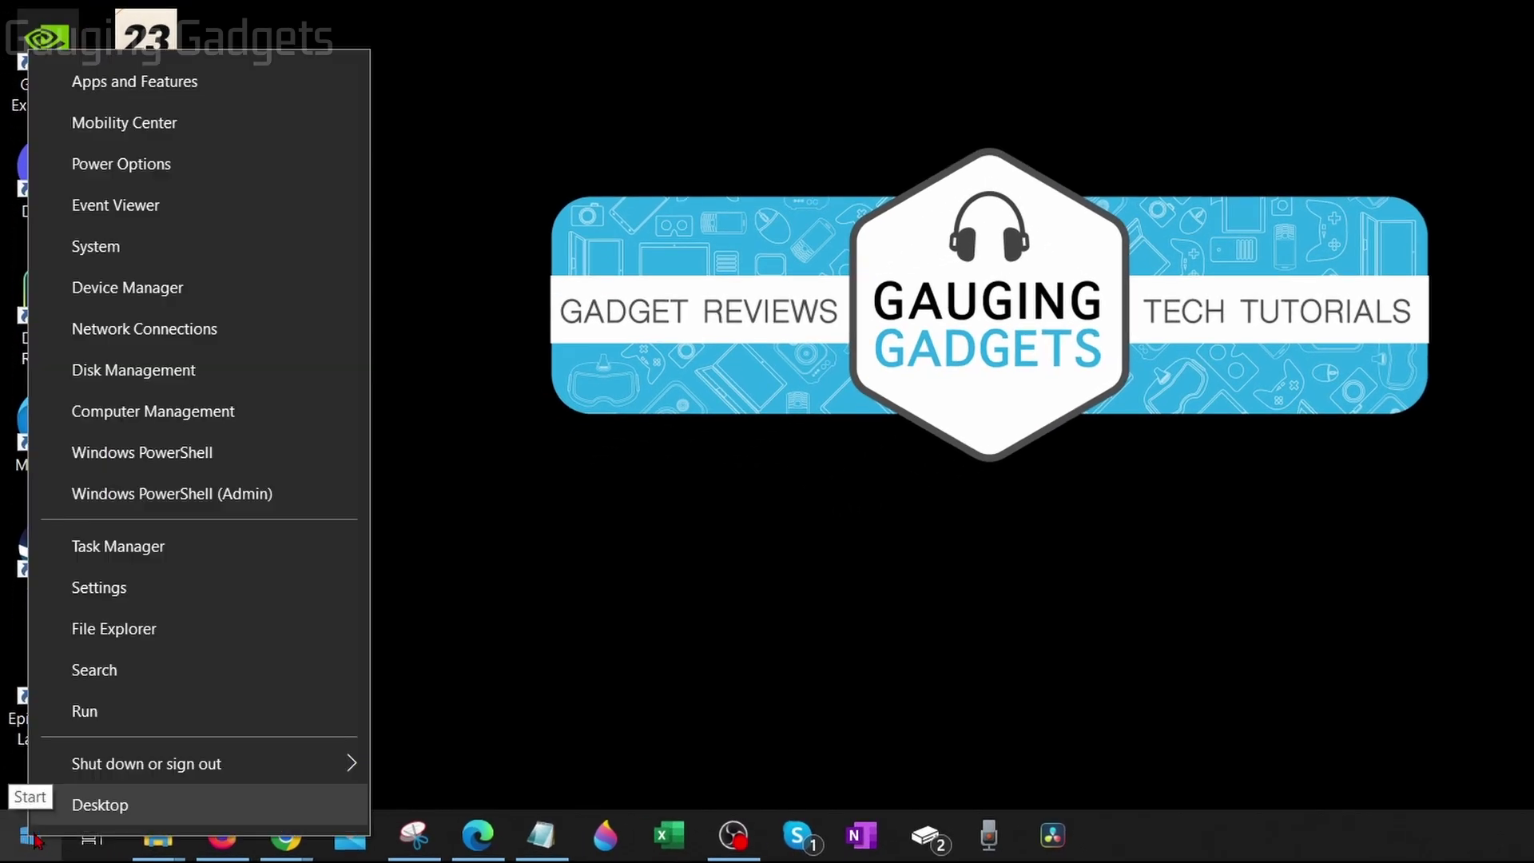
left_click(128, 81)
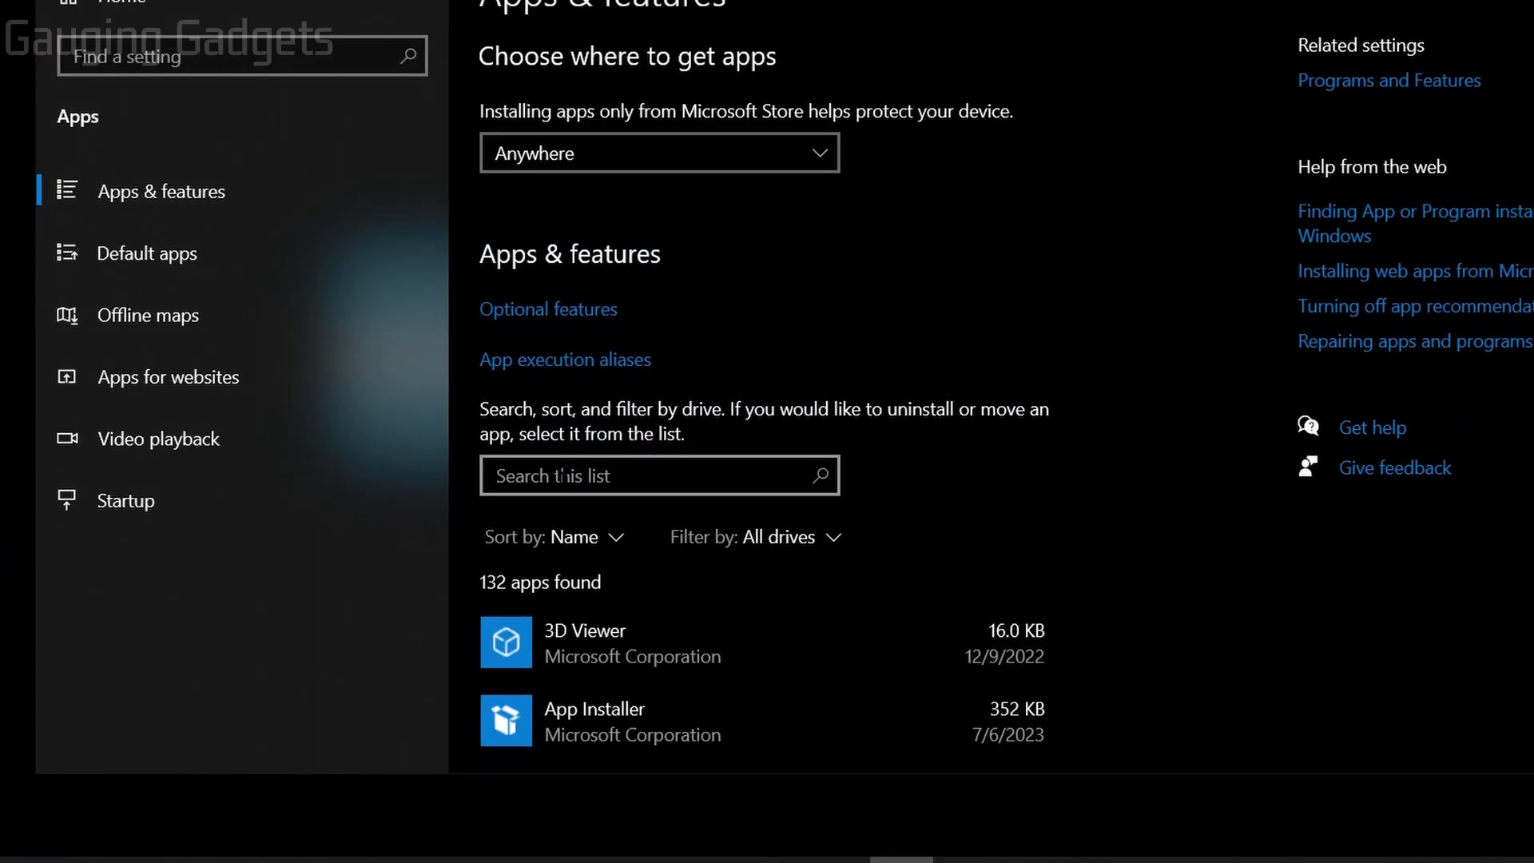
- Search installed apps for 'fifa', uninstall FIFA 23 confirming each prompt, then close Settings
left_click(786, 443)
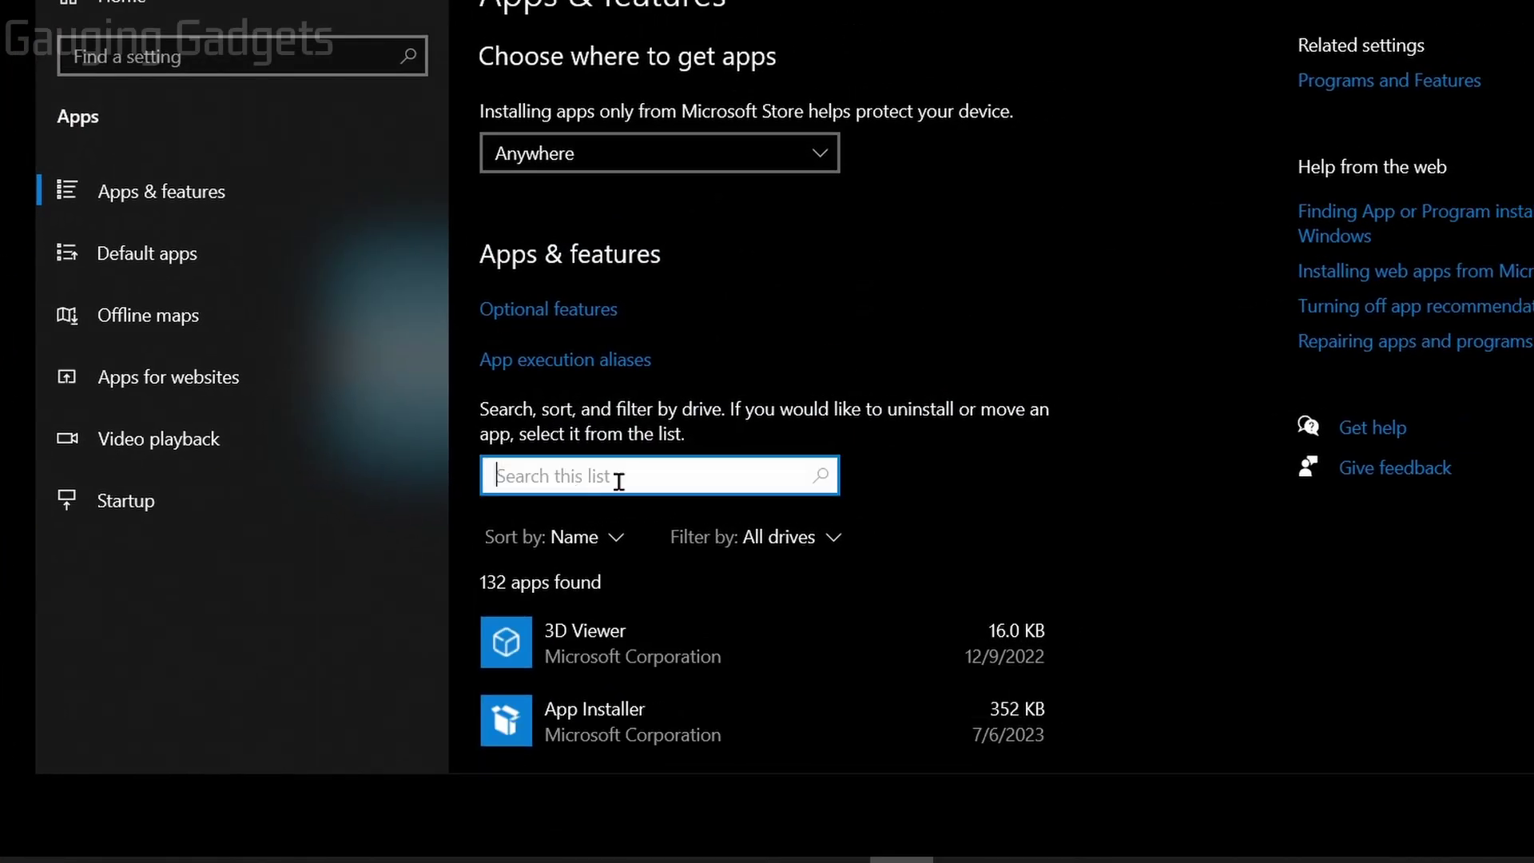
type("fifa")
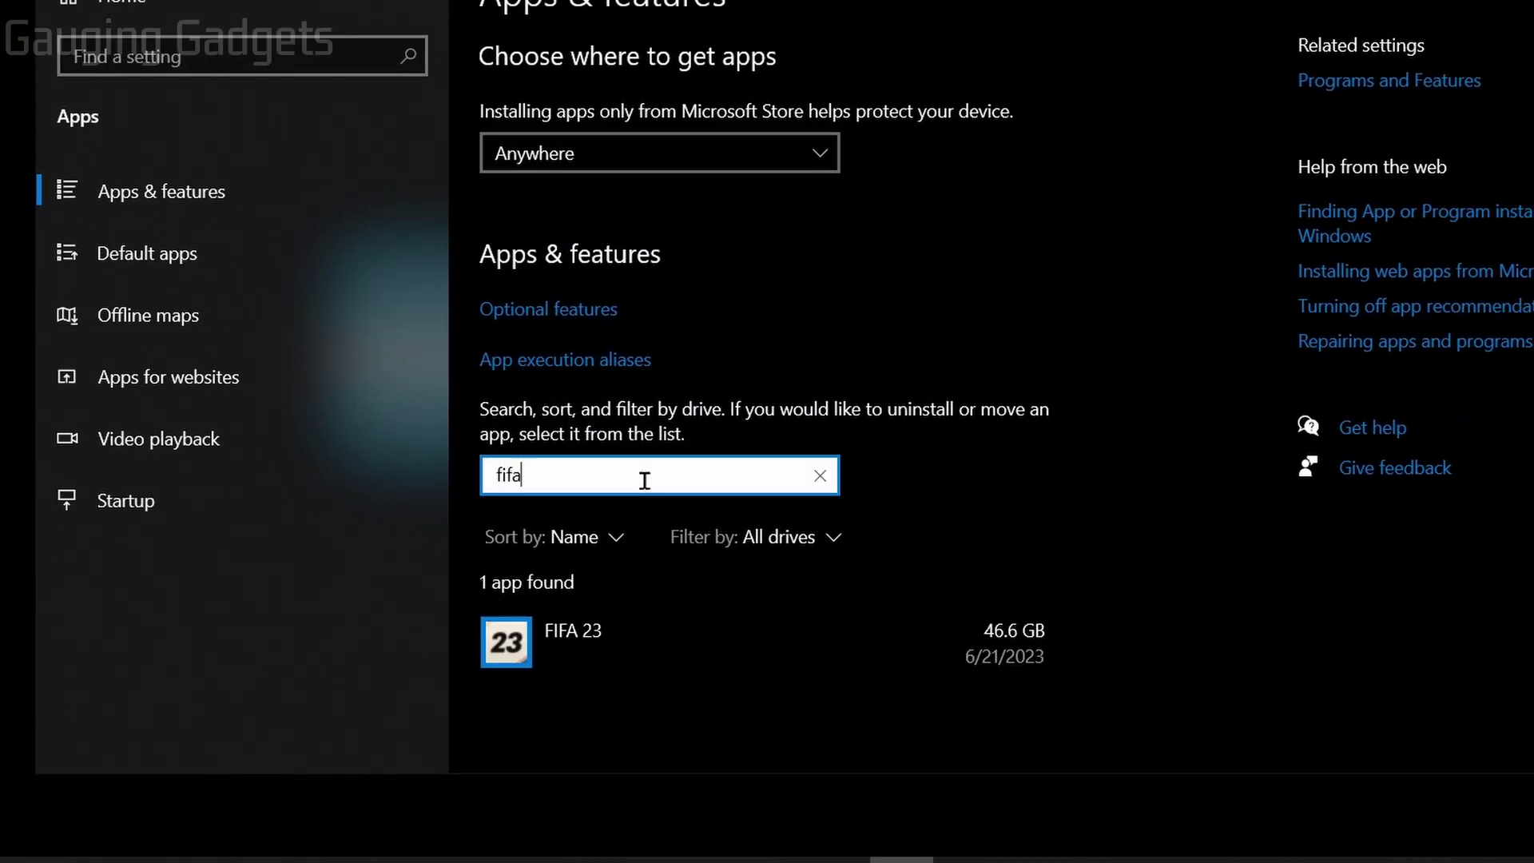
left_click(567, 631)
scroll(583, 619, "down", 2)
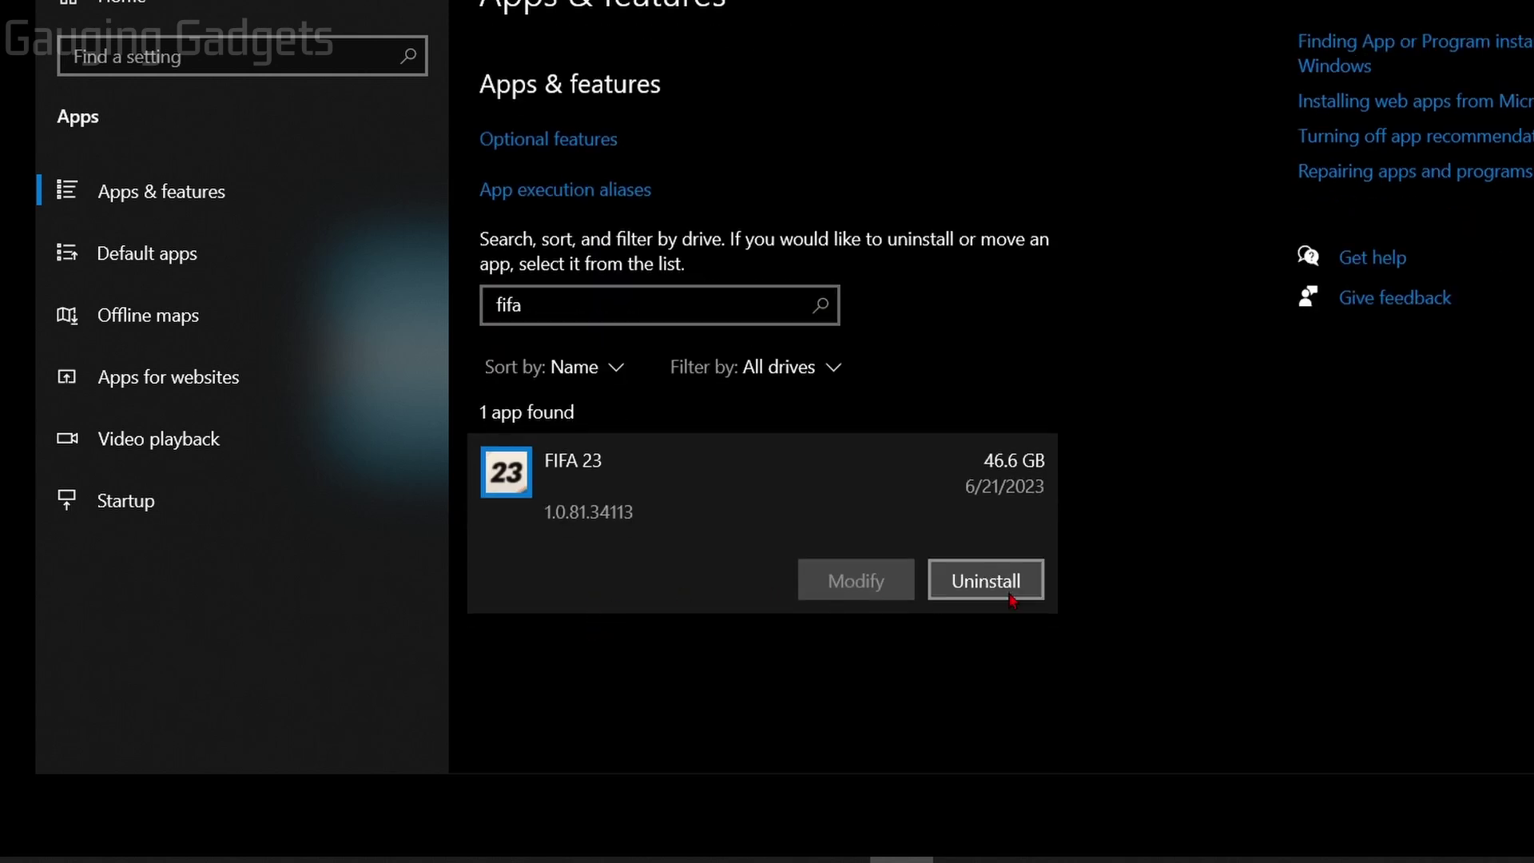
left_click(999, 582)
left_click(1099, 514)
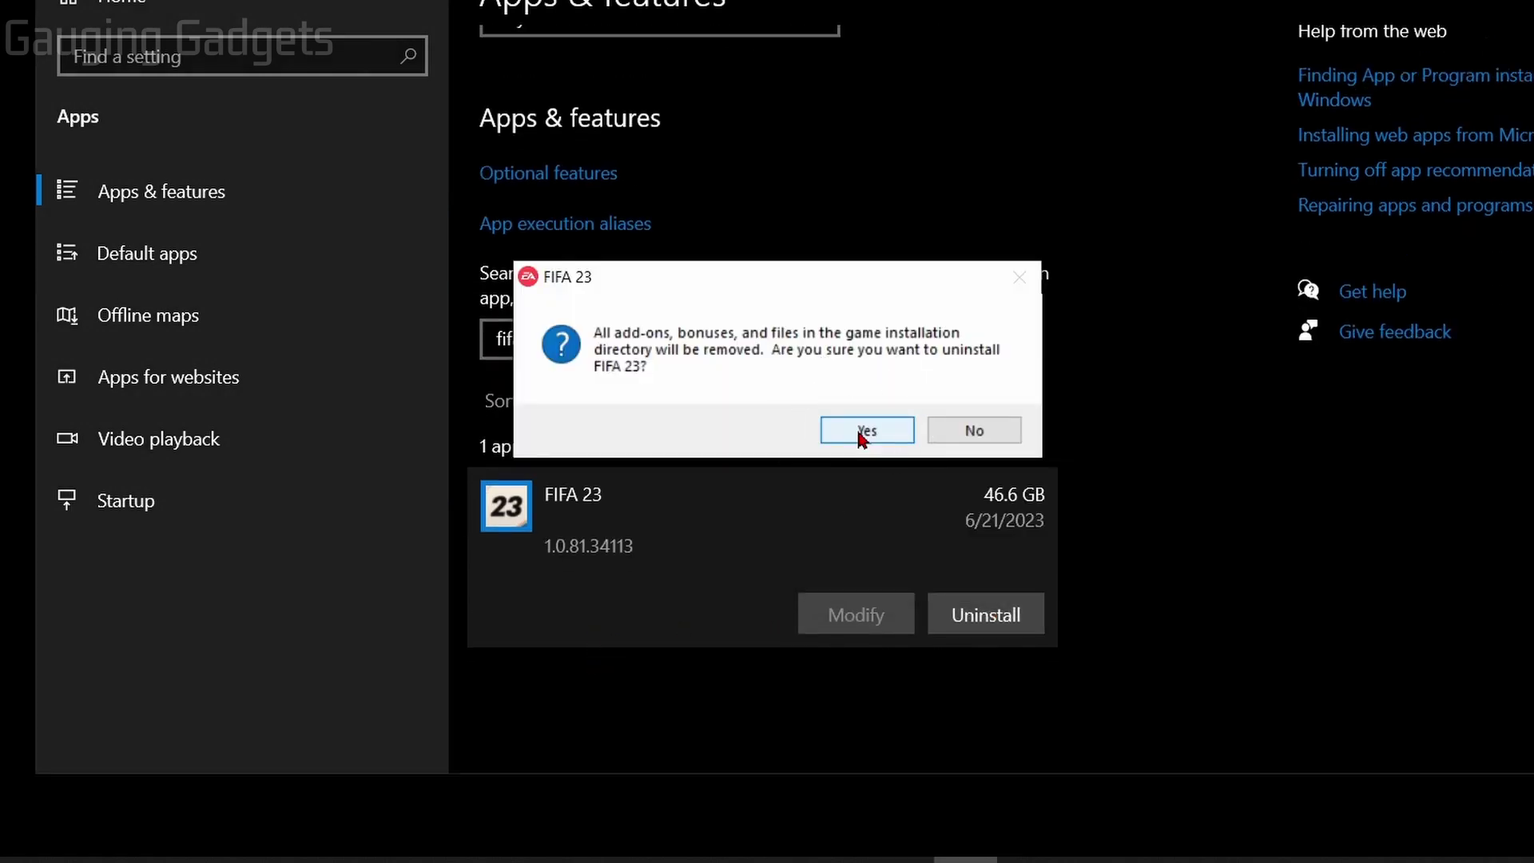
left_click(861, 432)
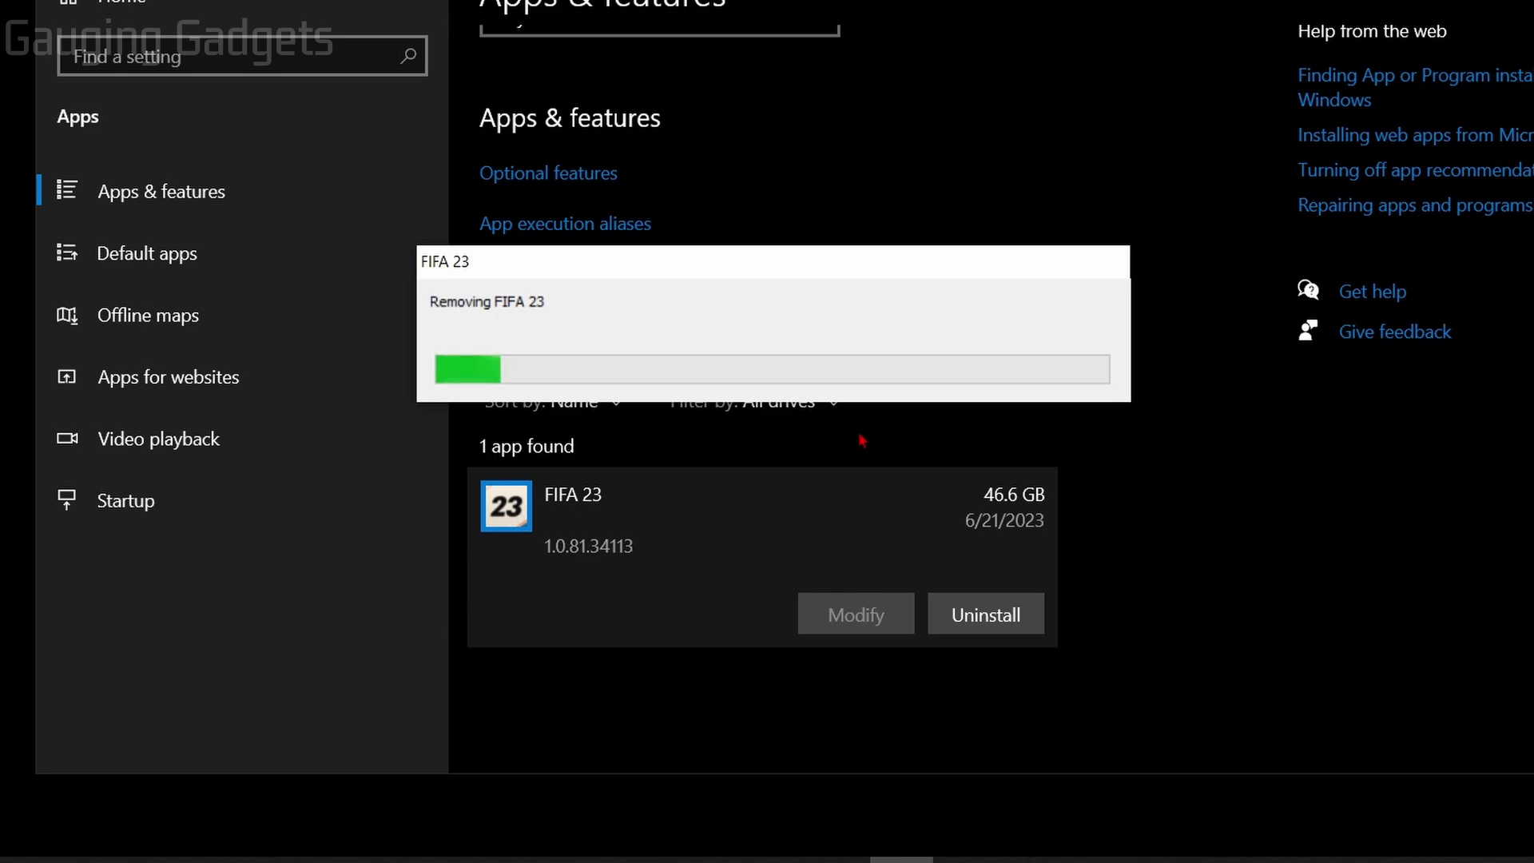
left_click(879, 424)
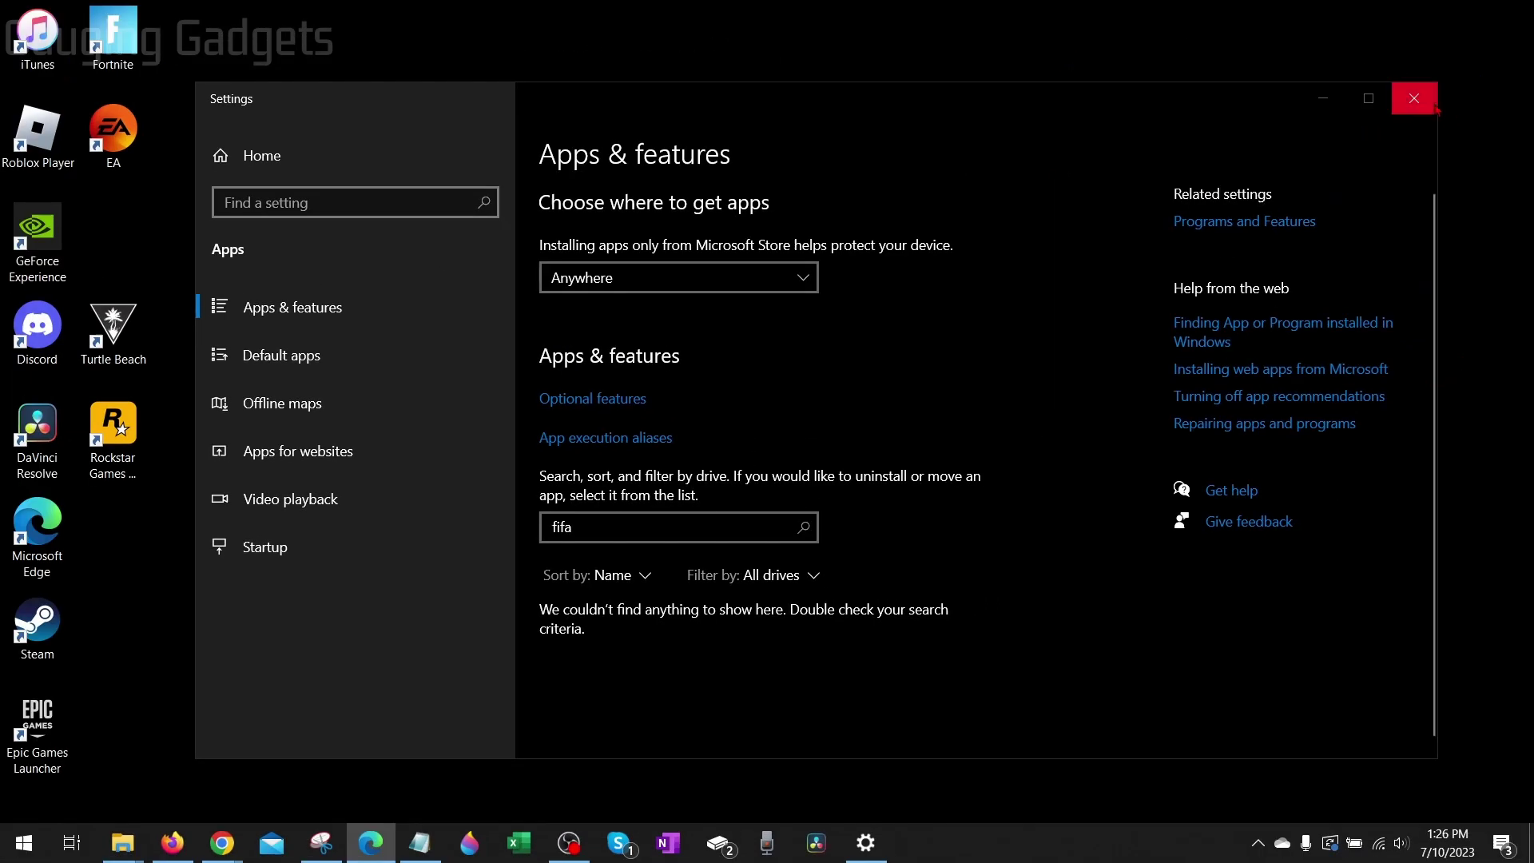
left_click(1431, 102)
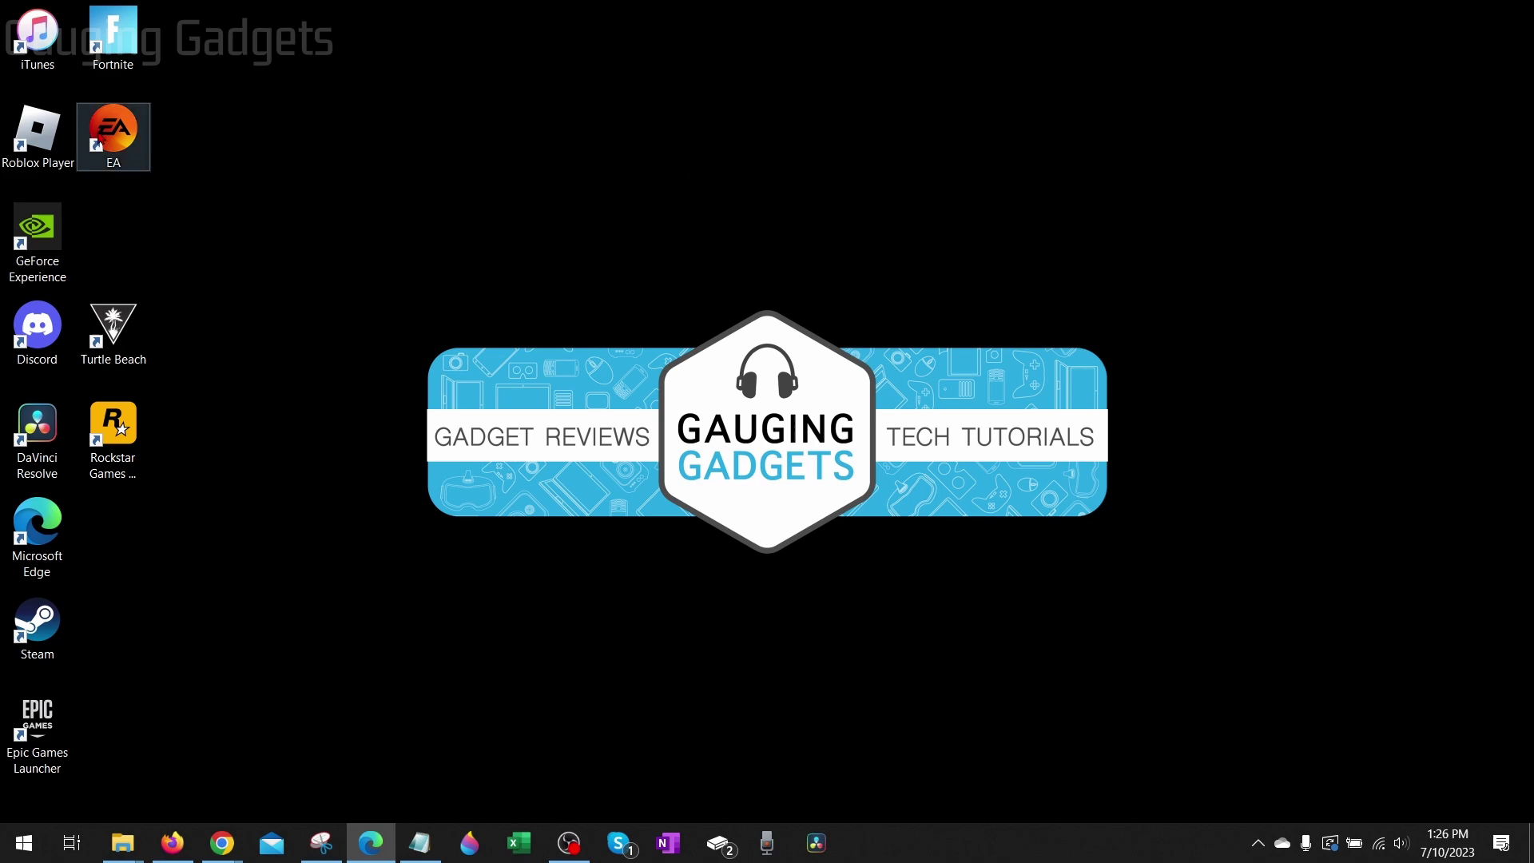
- Launch the EA app and start downloading EA SPORTS FIFA 23 from the Library, accepting its terms
double_click(114, 132)
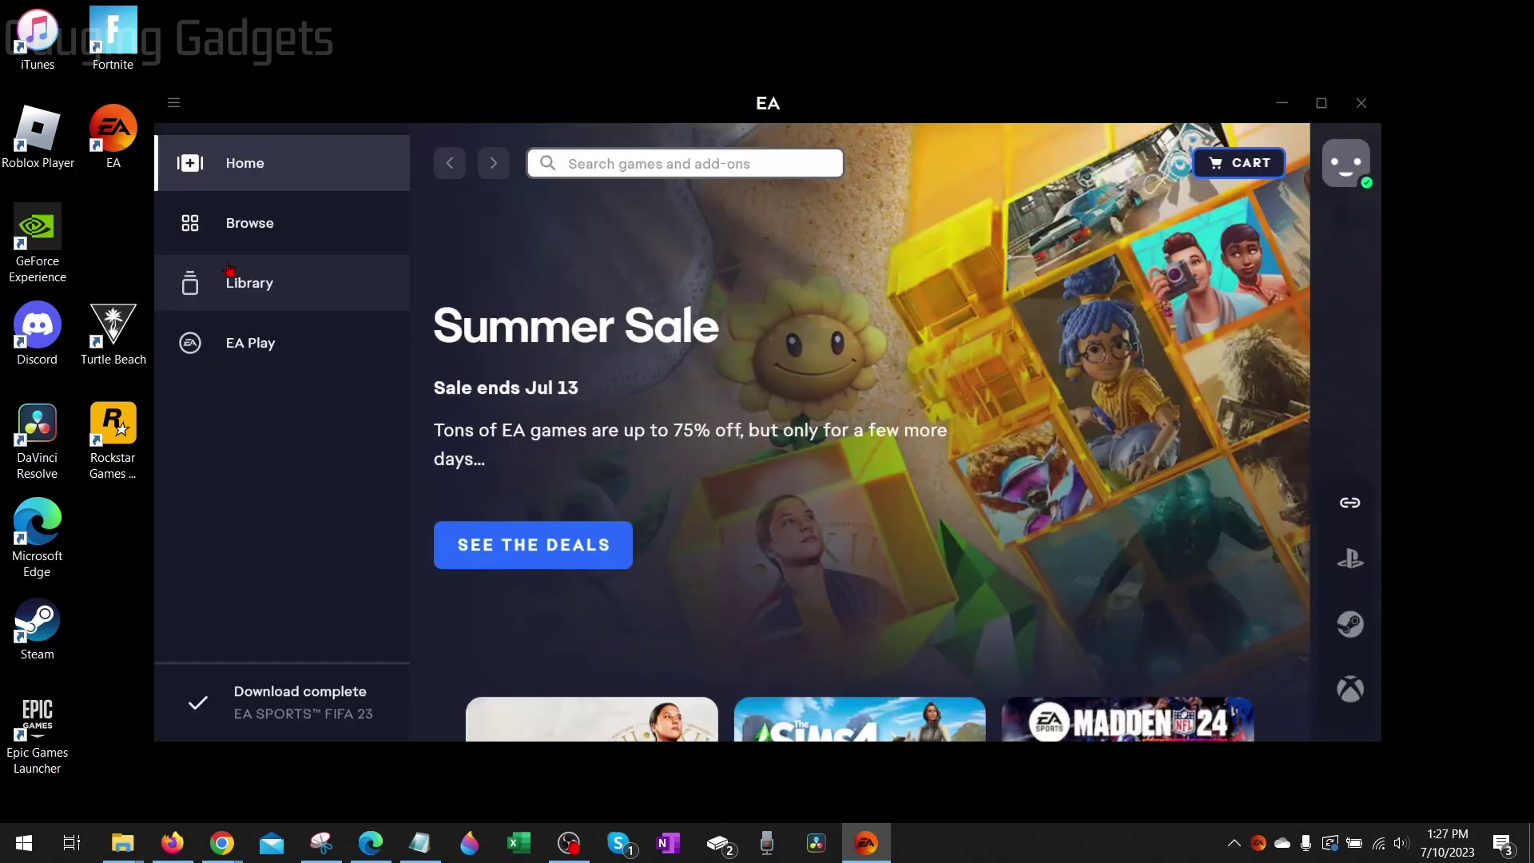
left_click(229, 269)
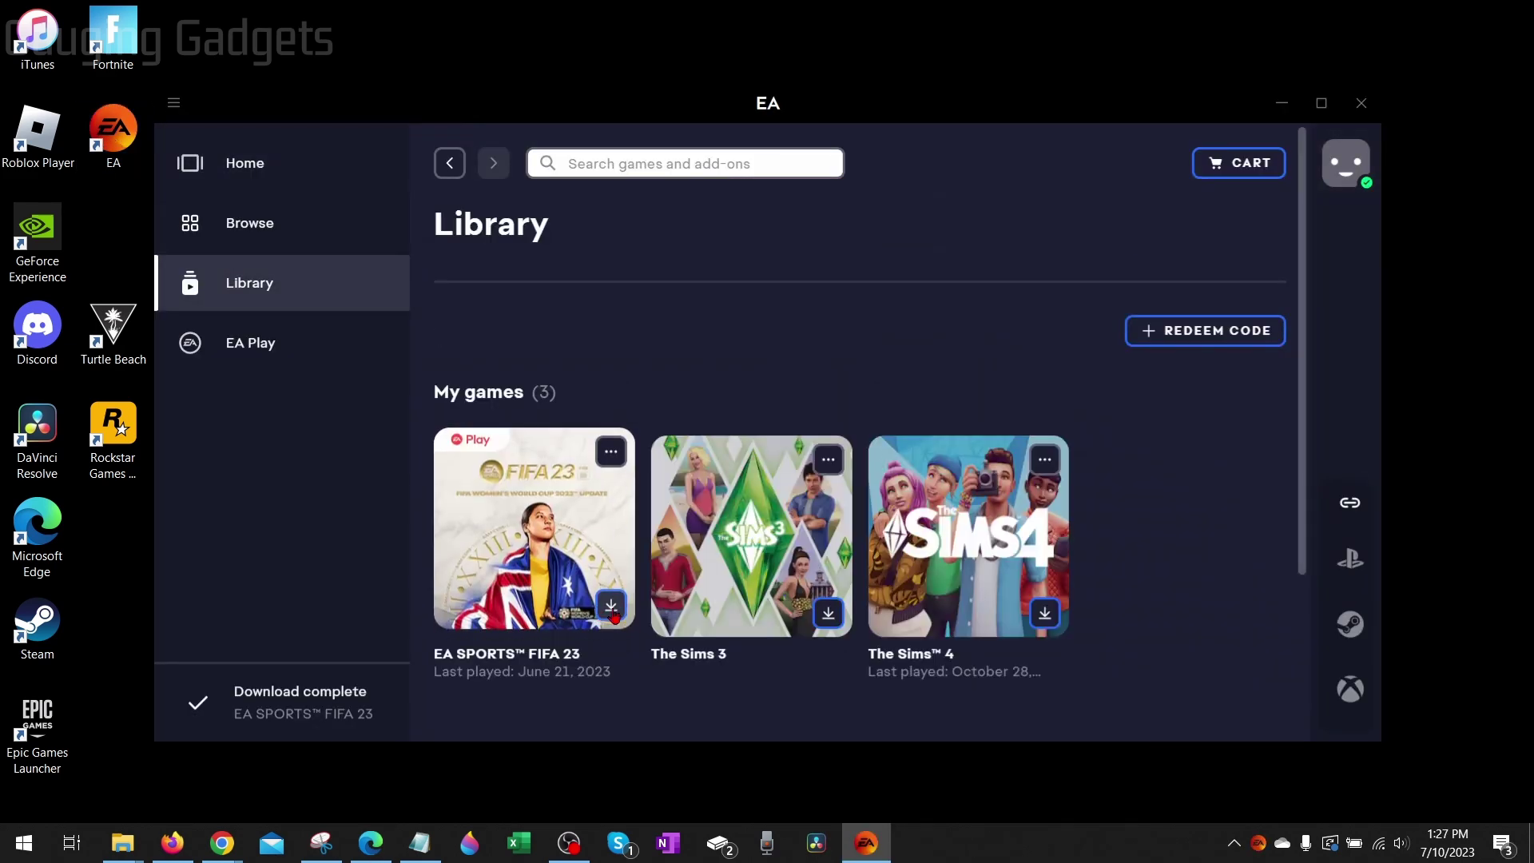
left_click(612, 454)
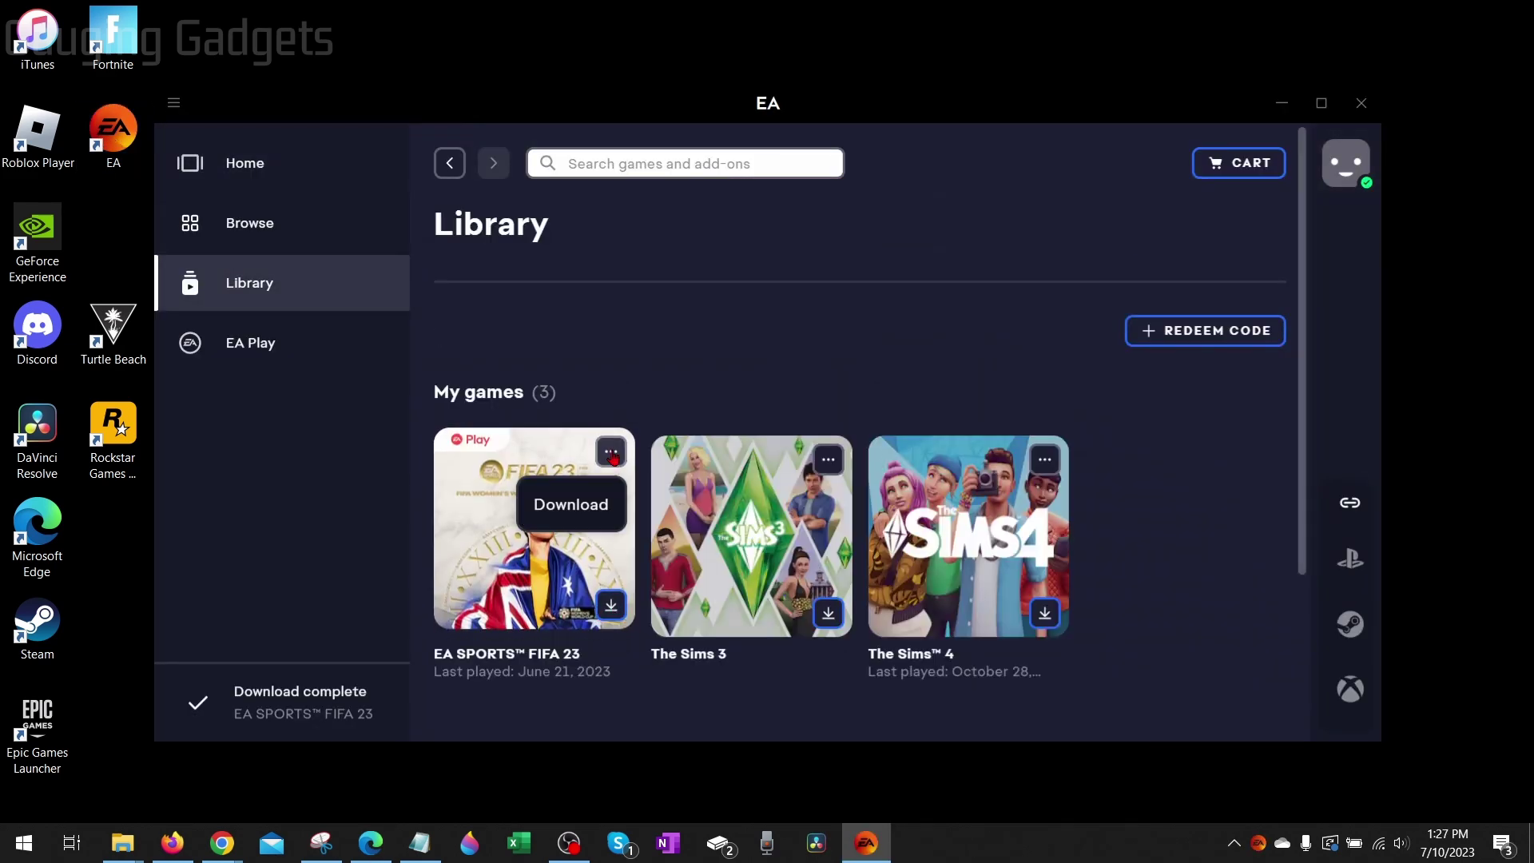
left_click(564, 511)
left_click(900, 610)
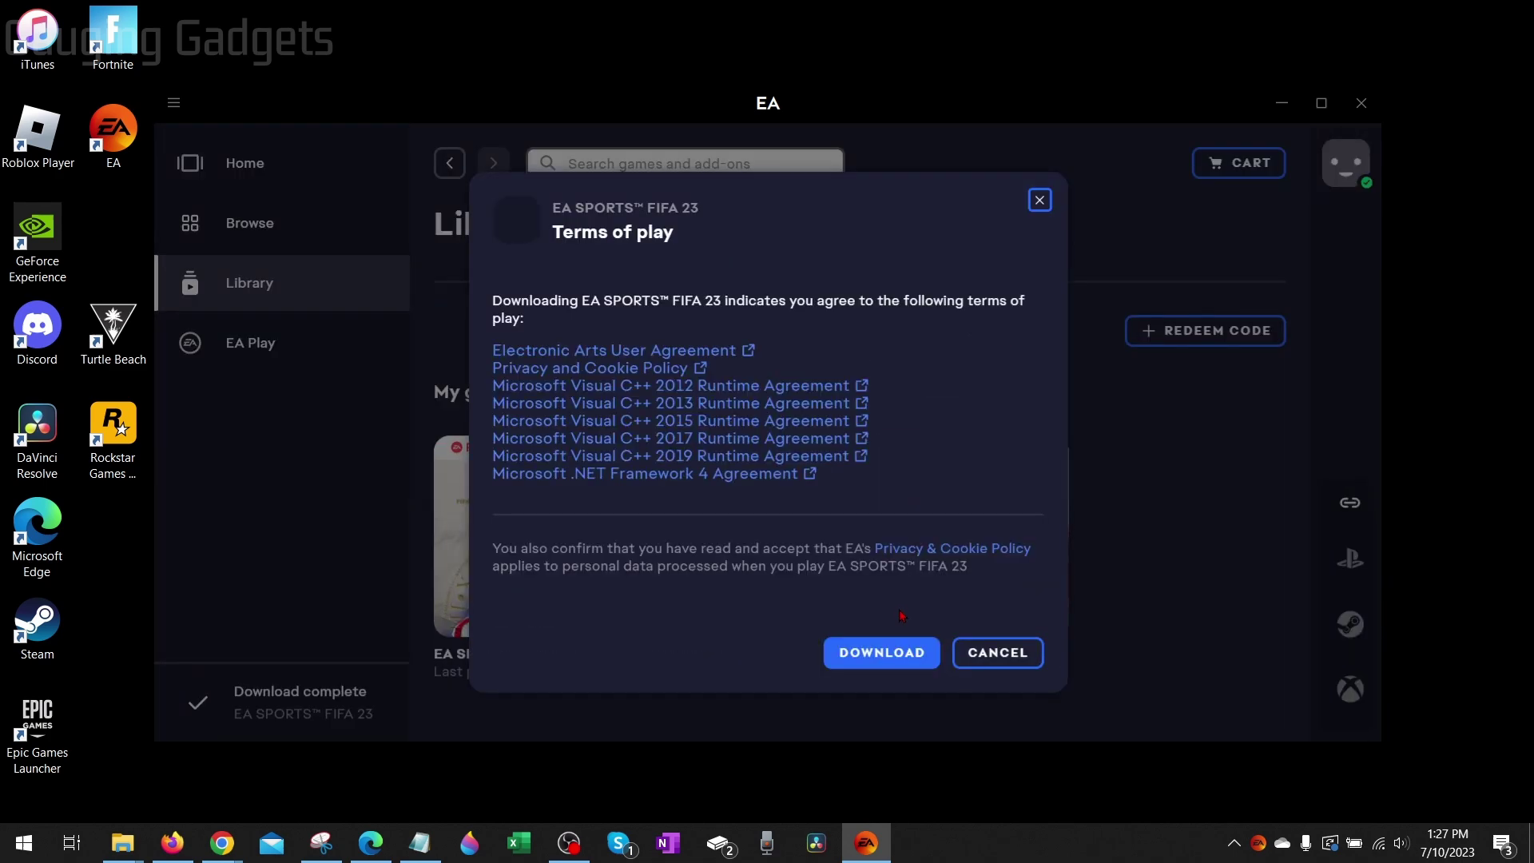
left_click(885, 650)
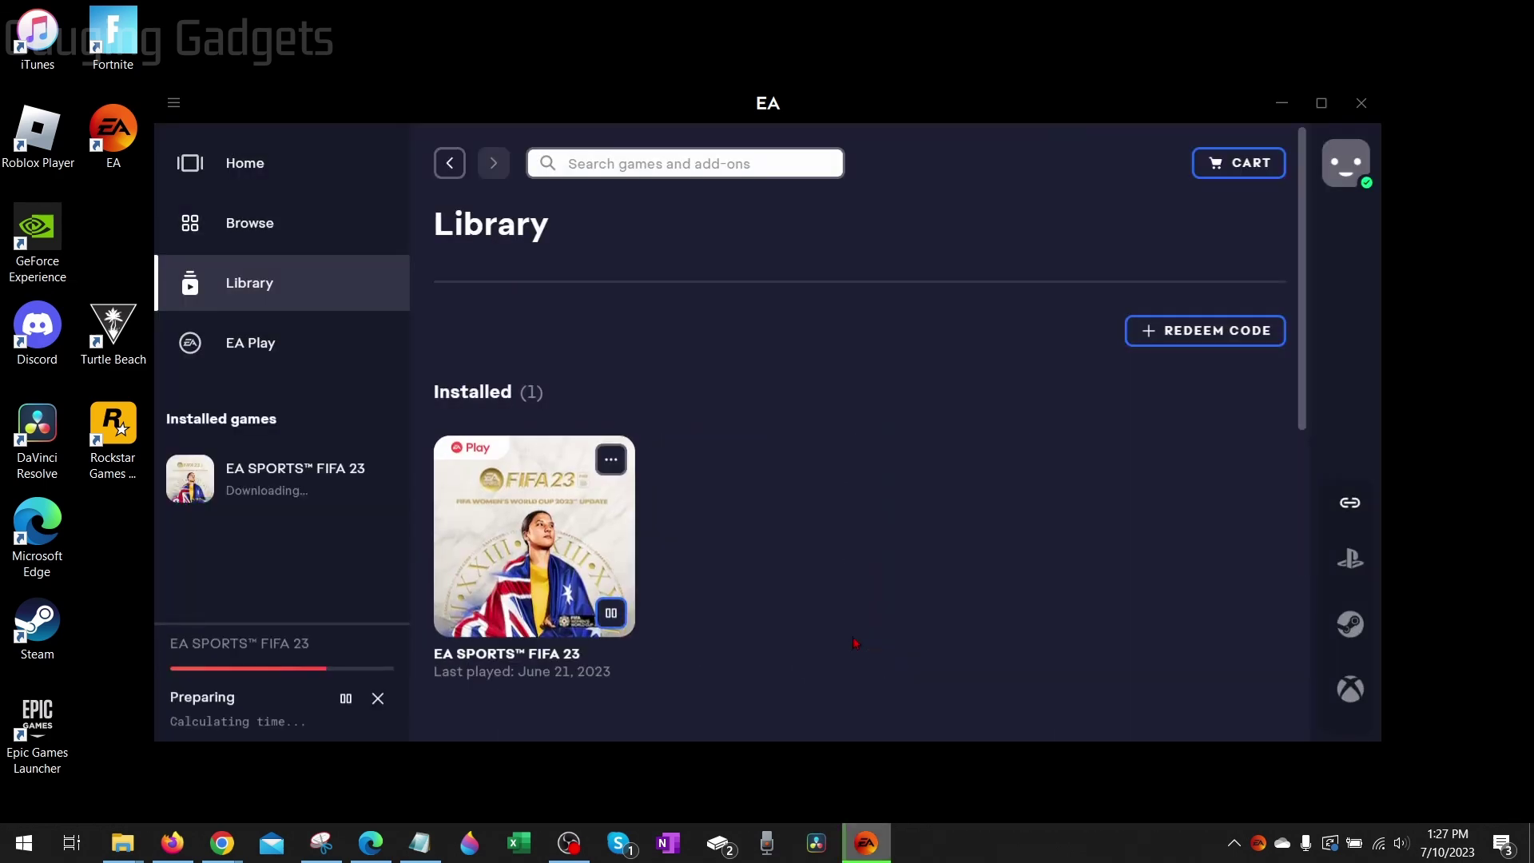